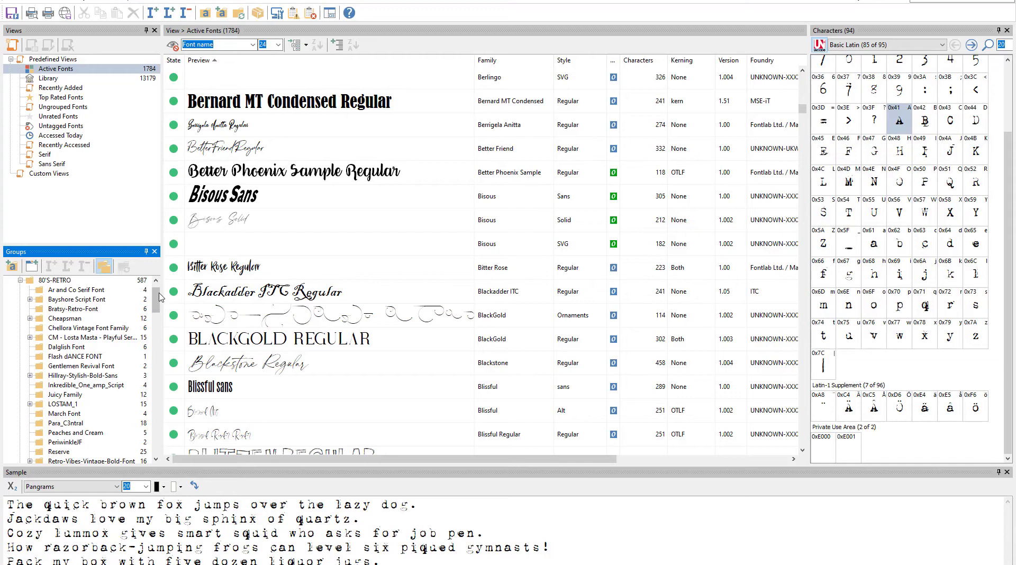
# Step: Scroll up through the MainType Groups panel
pyautogui.scroll(1, 152, 296)
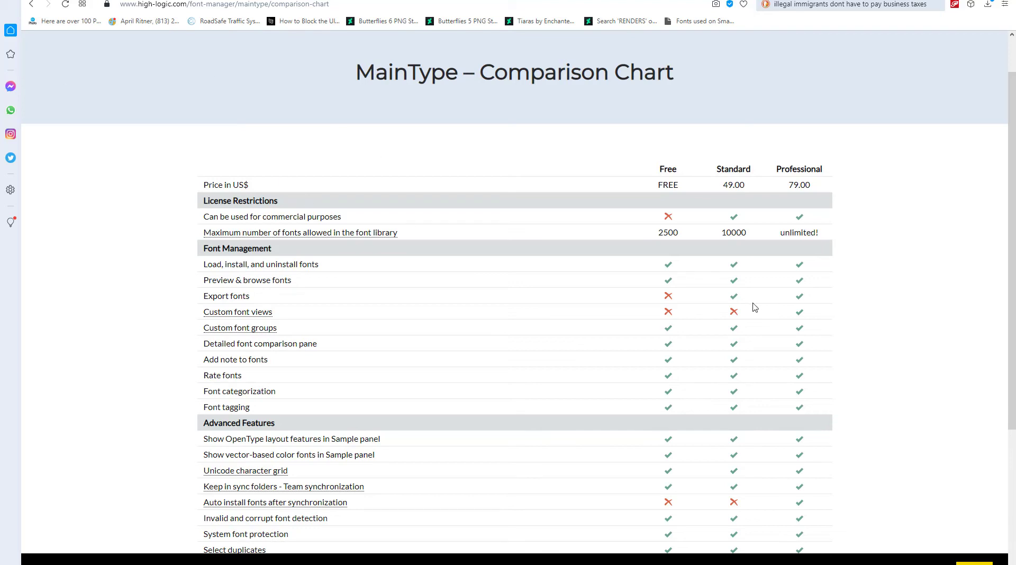
pyautogui.scroll(-3, 668, 312)
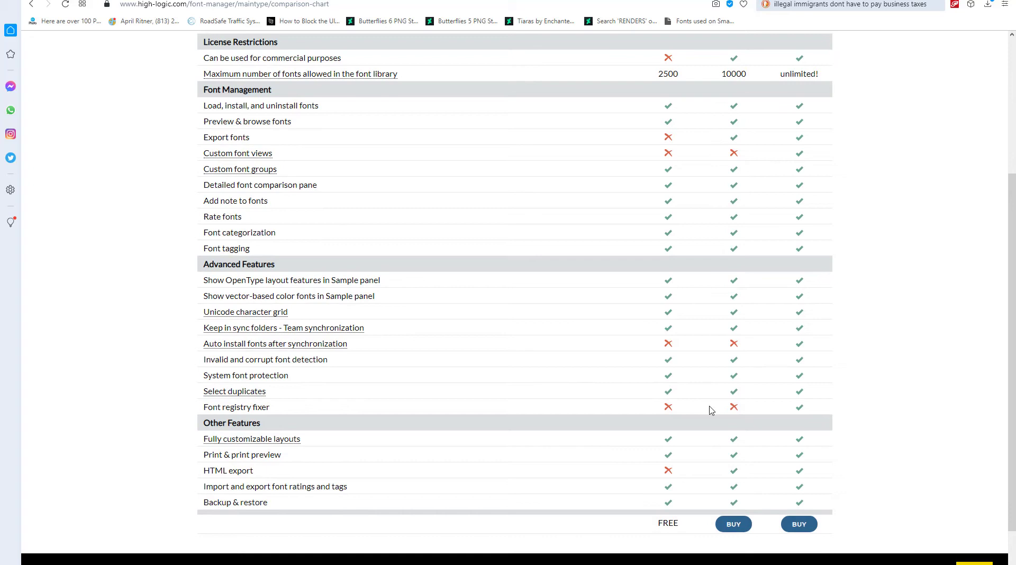
pyautogui.scroll(4, 826, 225)
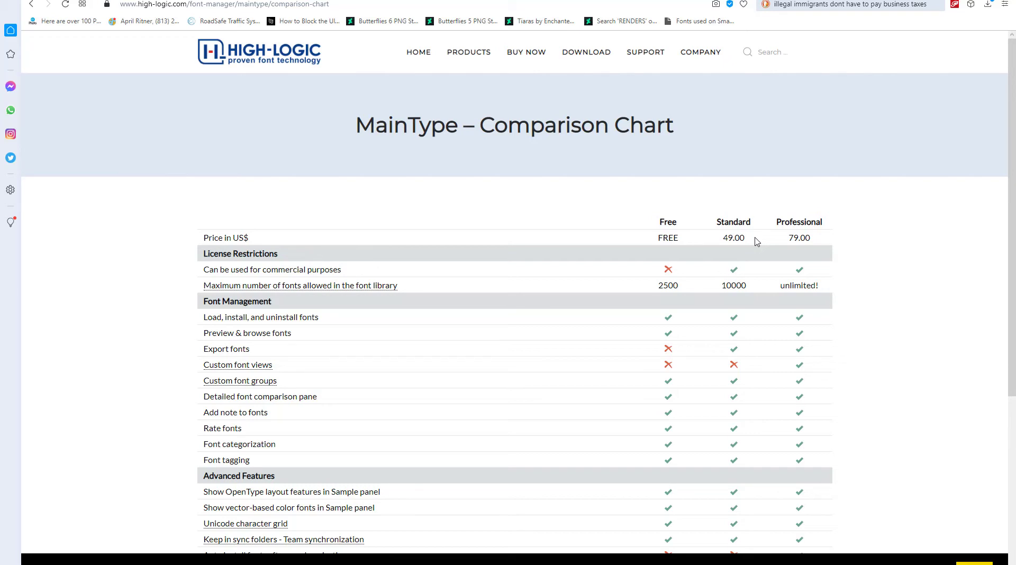
# Step: Scroll the MainType comparison chart down and back up to review the Free, Standard and Professional editions
pyautogui.scroll(-5, 756, 242)
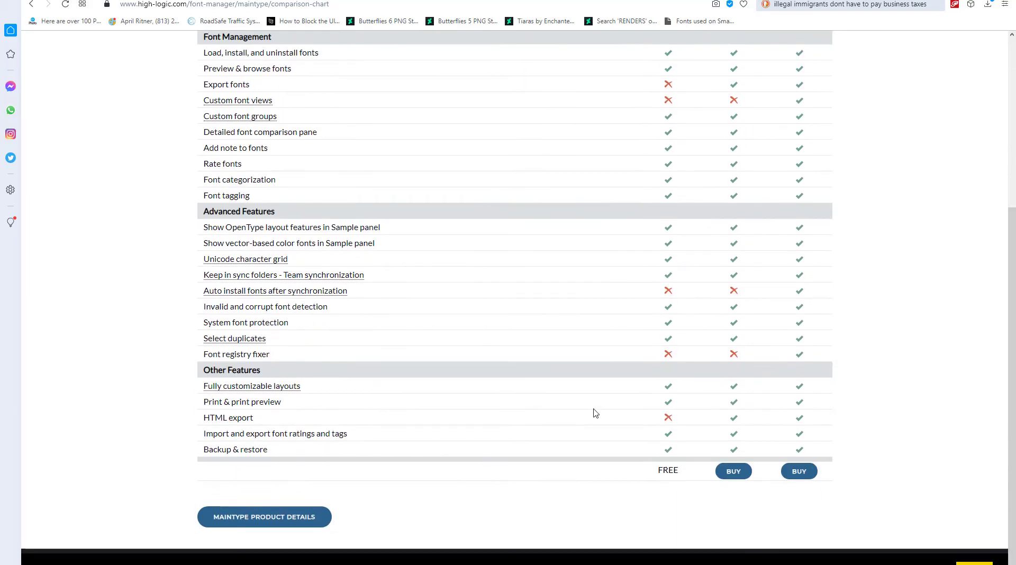
pyautogui.scroll(5, 608, 421)
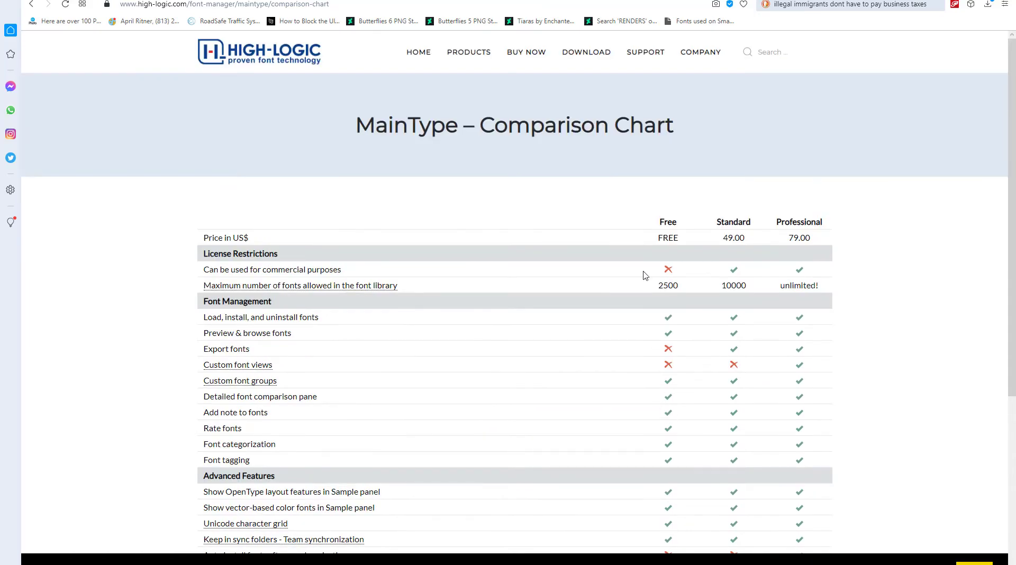
pyautogui.scroll(-3, 644, 275)
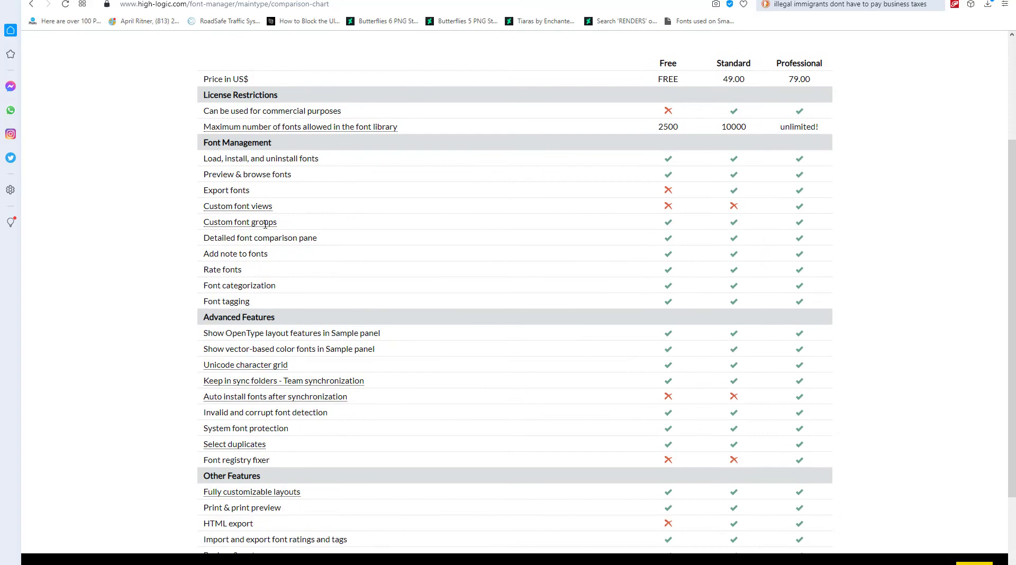
pyautogui.scroll(3, 762, 282)
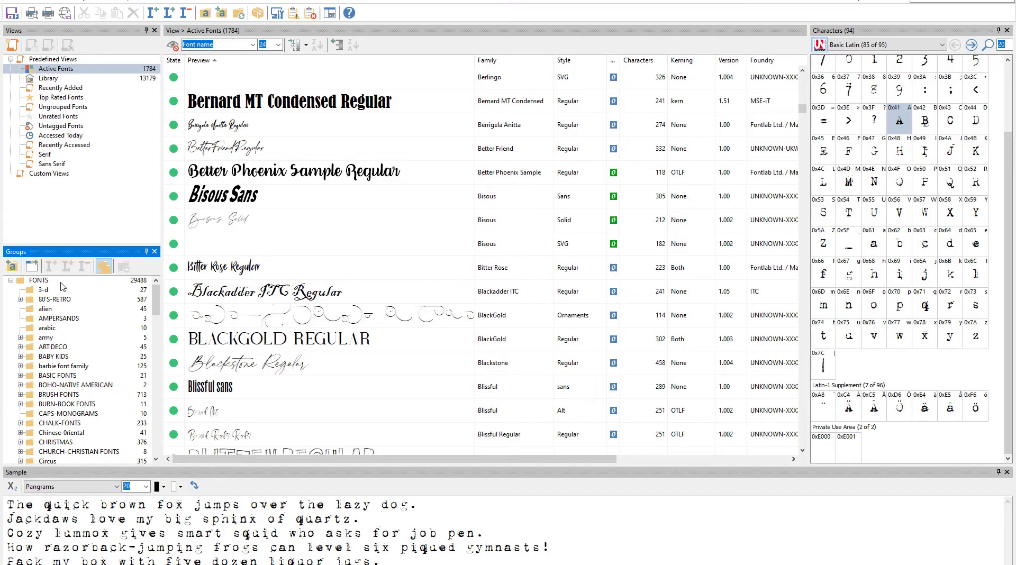
pyautogui.scroll(-4, 67, 444)
pyautogui.scroll(-15, 65, 444)
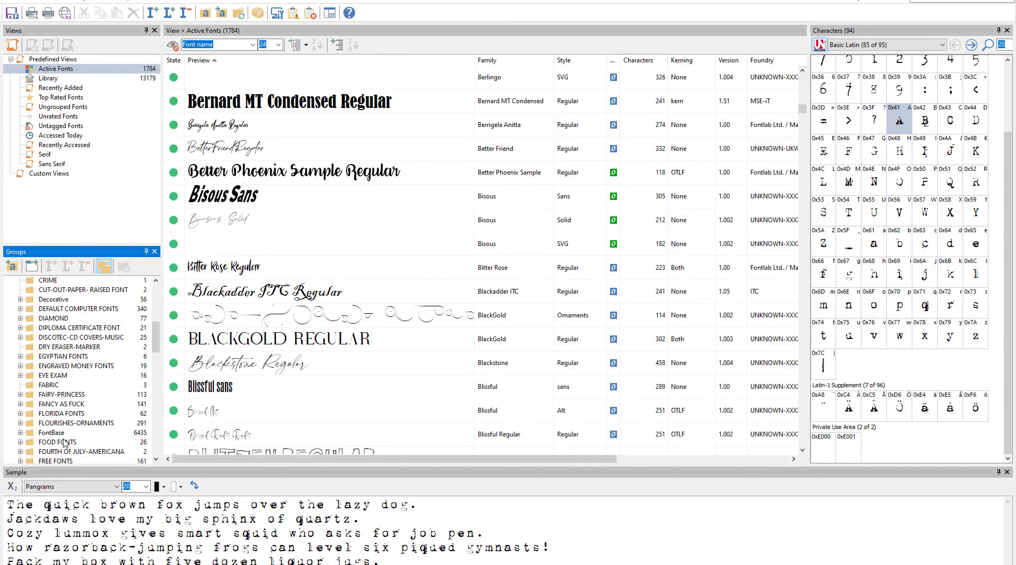
pyautogui.scroll(-10, 63, 431)
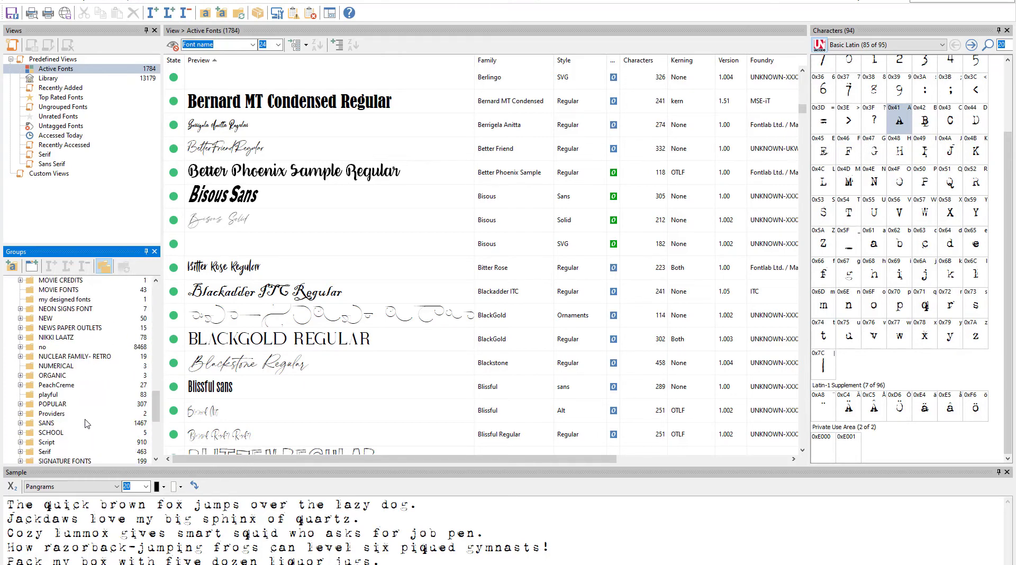
pyautogui.scroll(20, 60, 408)
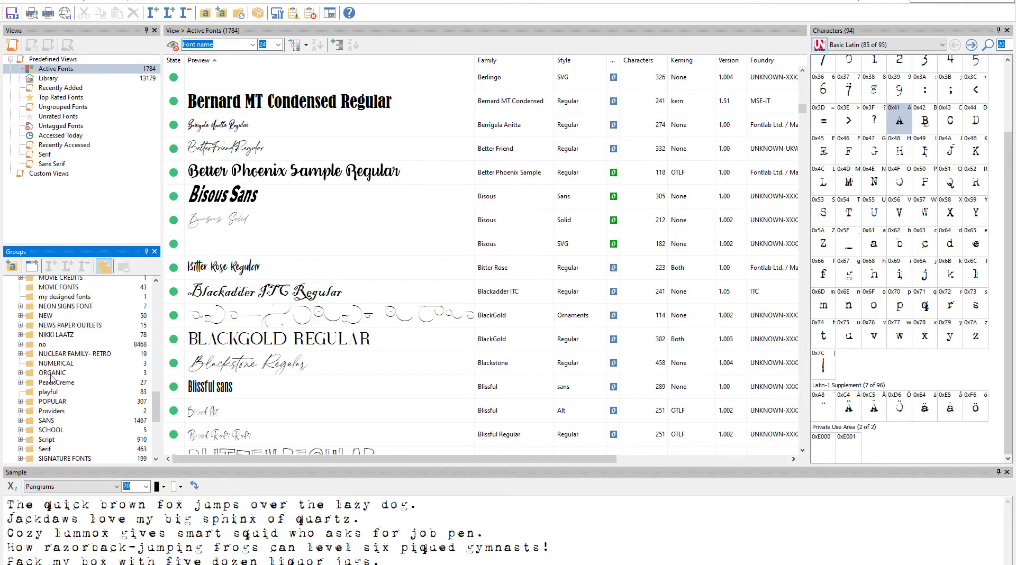
pyautogui.scroll(3, 31, 363)
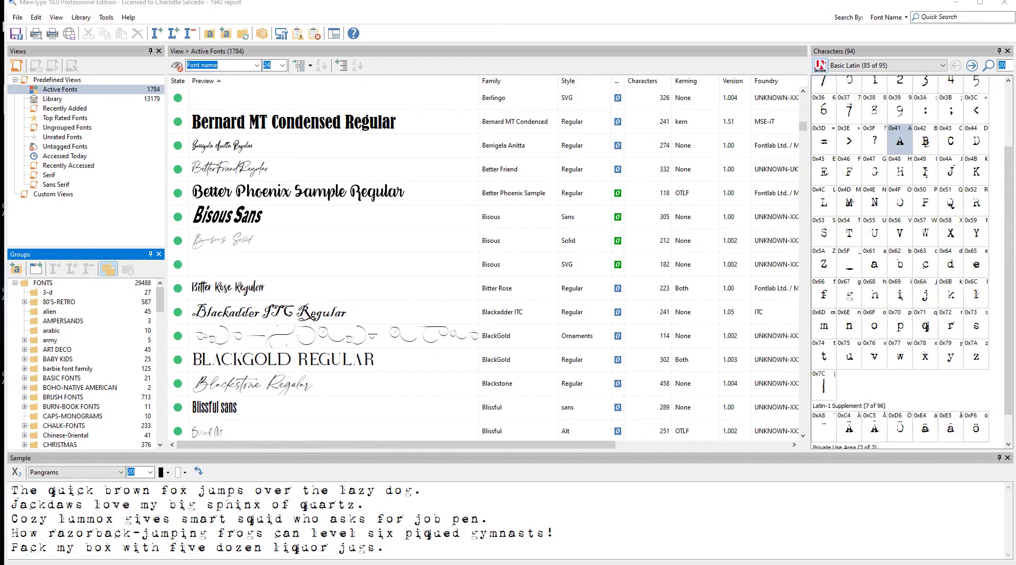
# Step: Replace the Pangrams text sample in Tools > Options with 'happy happy joy joy'
pyautogui.click(82, 17)
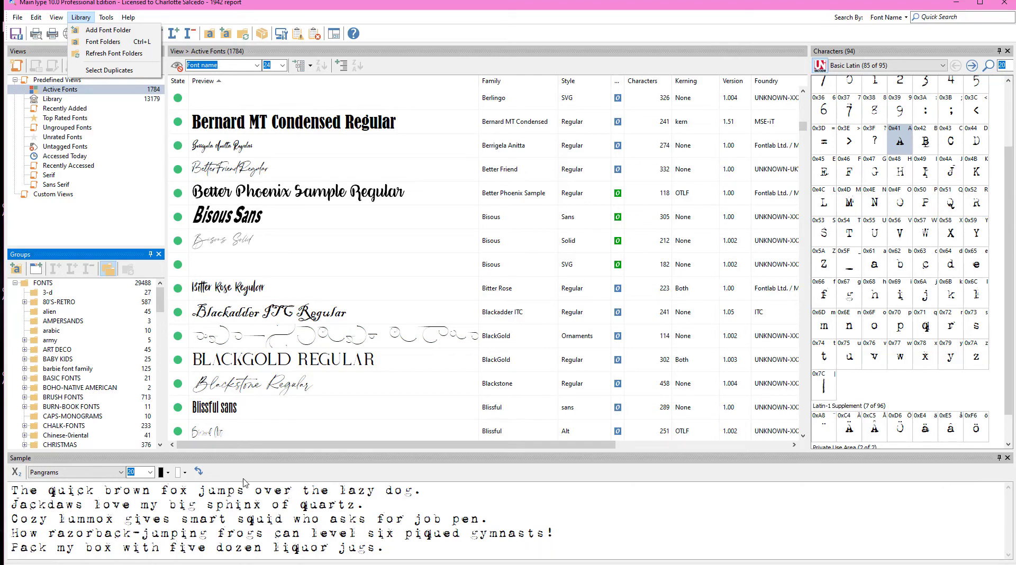
pyautogui.moveTo(115, 17)
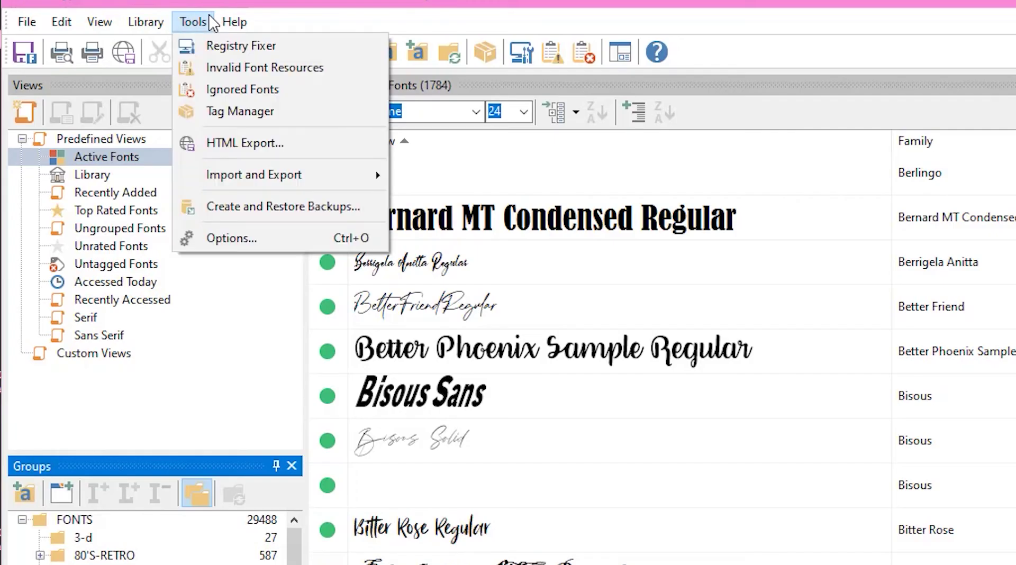
pyautogui.click(232, 238)
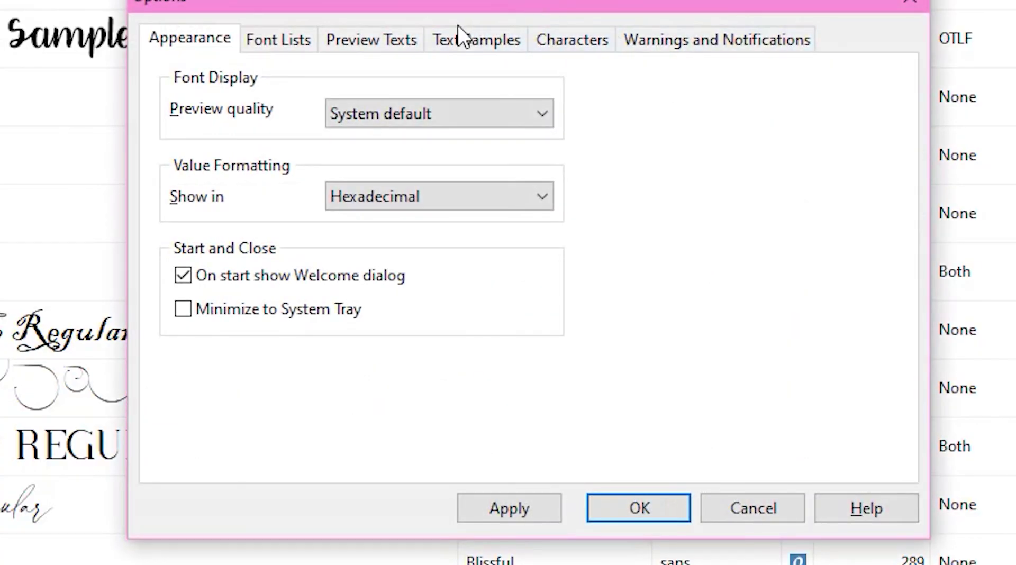
pyautogui.click(473, 38)
pyautogui.scroll(-1, 229, 402)
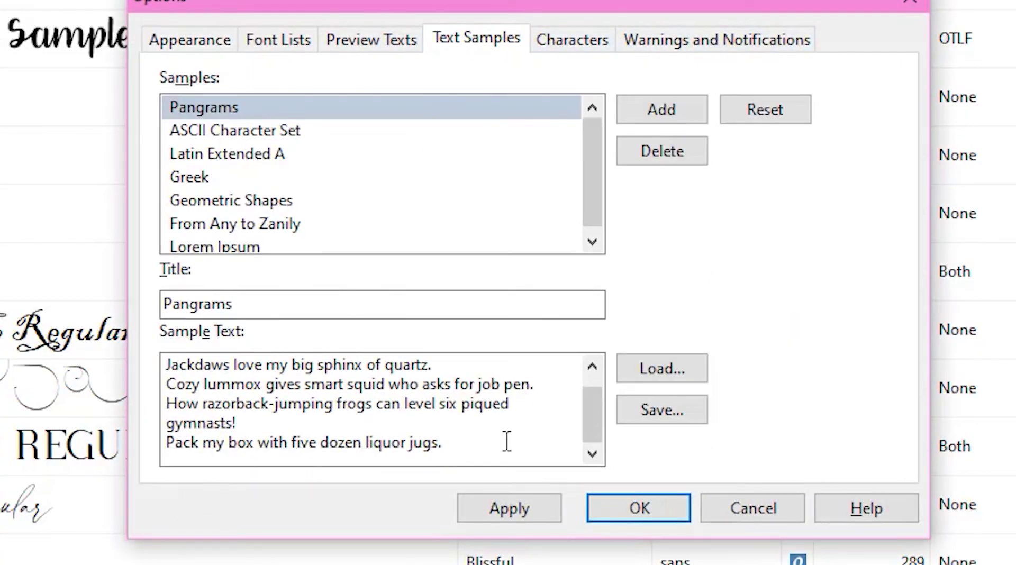
pyautogui.moveTo(466, 457); pyautogui.dragTo(111, 288)
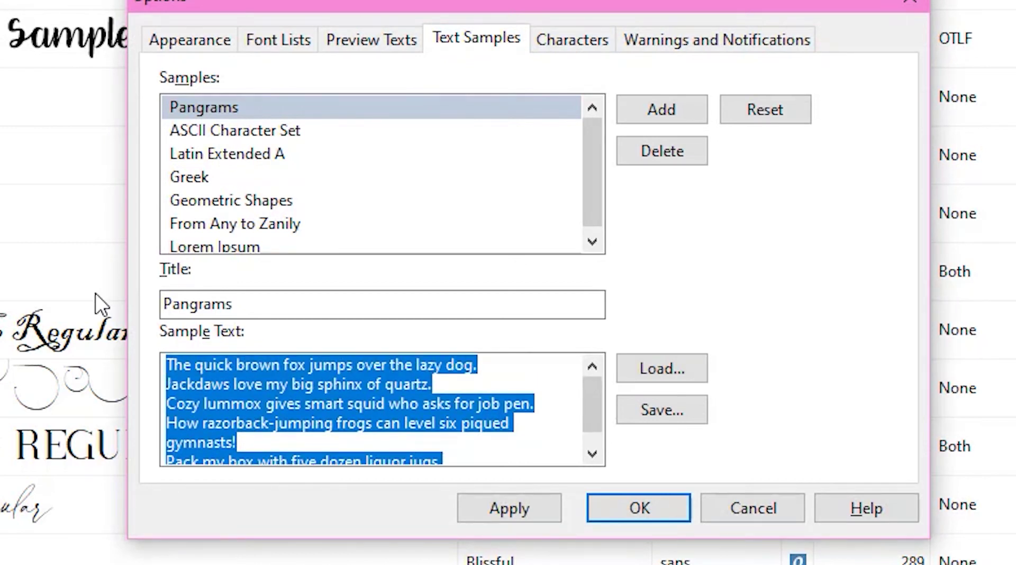
pyautogui.write('happy happ')
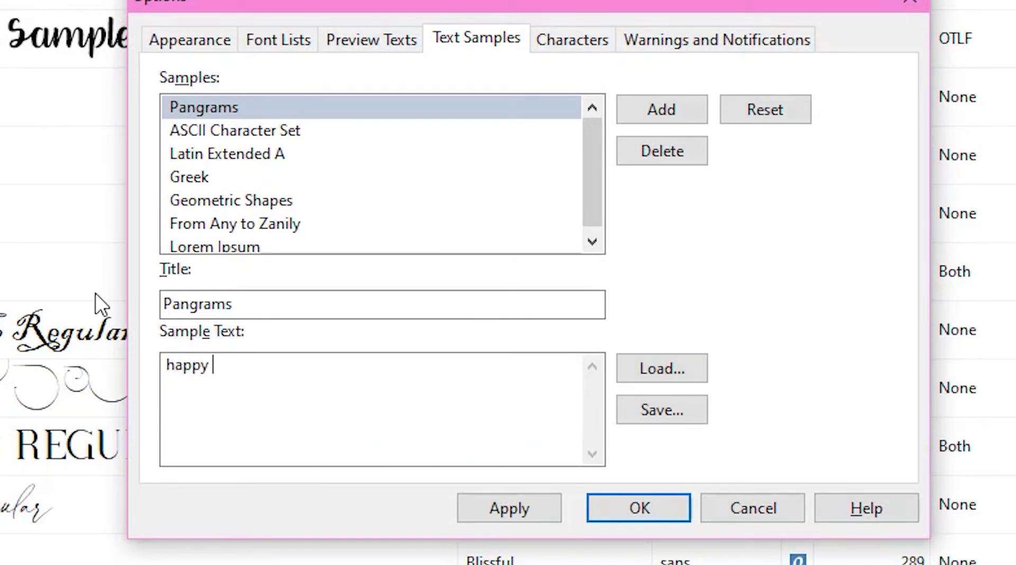
pyautogui.write('y joy joy')
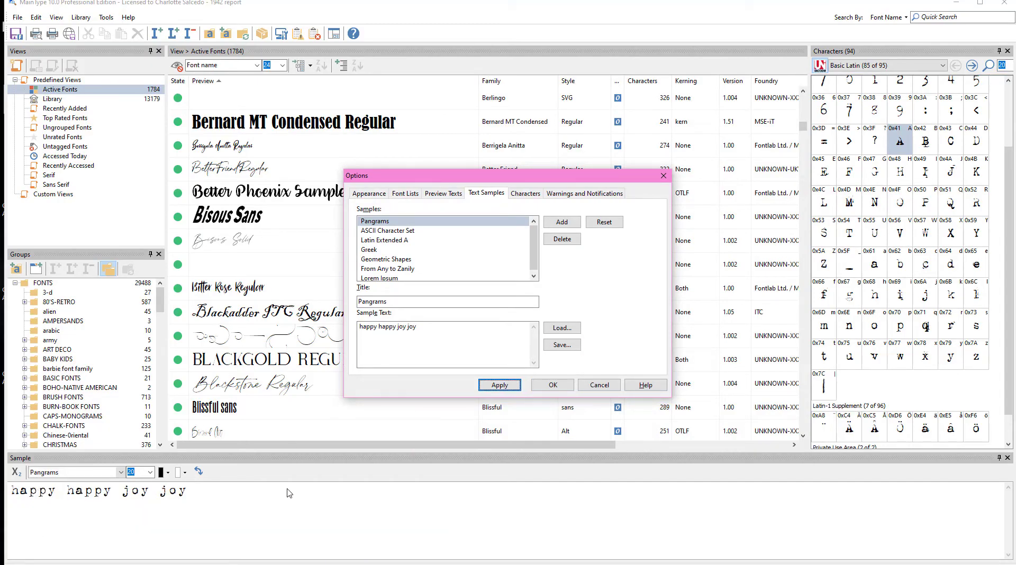
# Step: Close Options and page the character grid from Latin-1 Supplement through to Currency Symbols
pyautogui.click(601, 385)
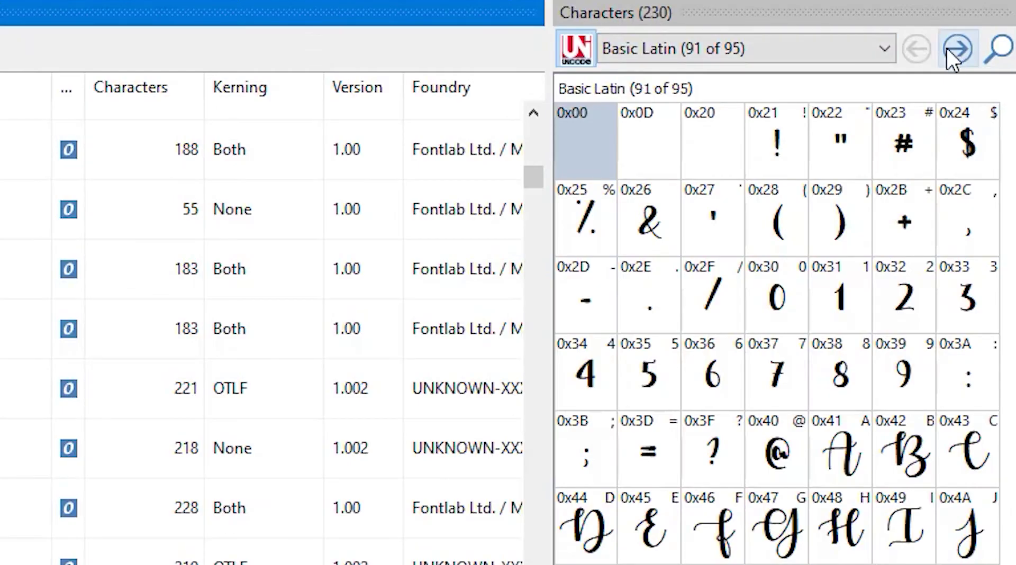
pyautogui.click(948, 49)
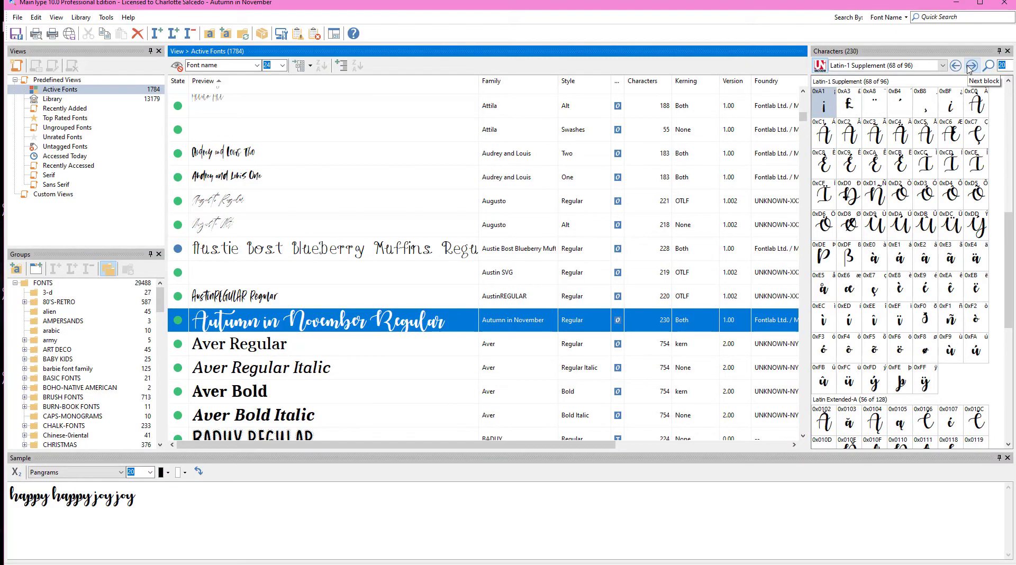
pyautogui.click(970, 66)
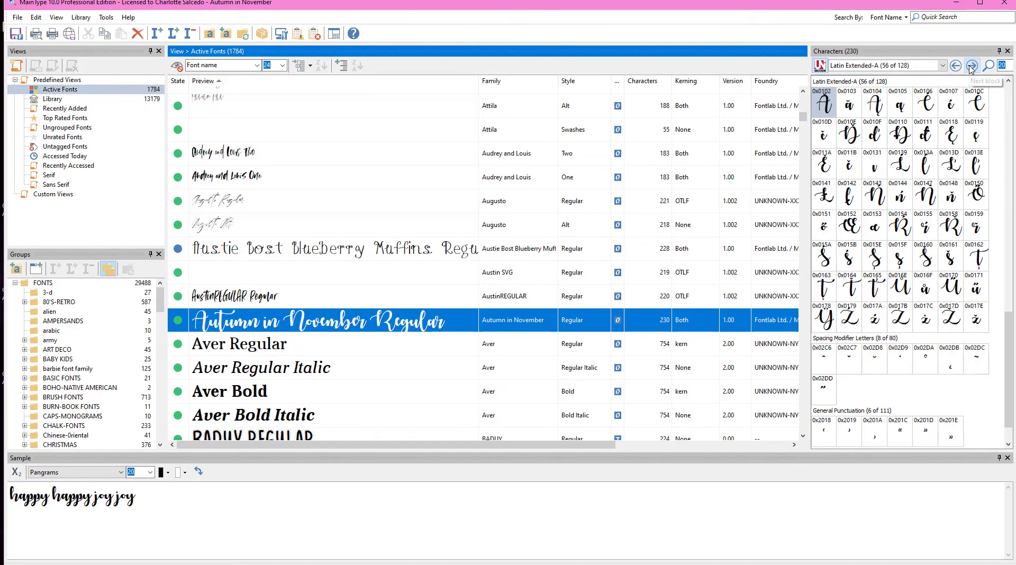
pyautogui.click(970, 67)
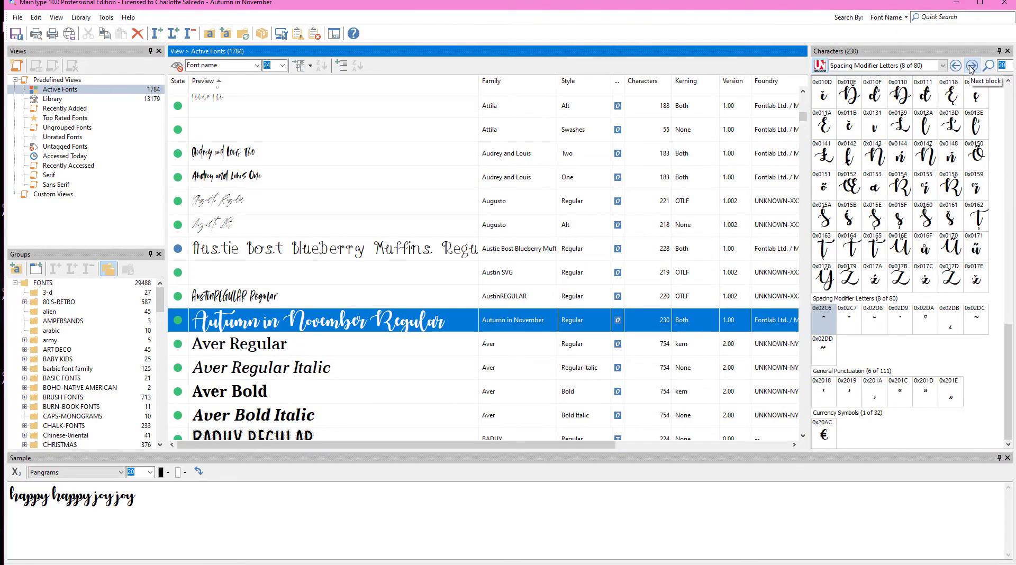
pyautogui.click(971, 66)
pyautogui.click(971, 67)
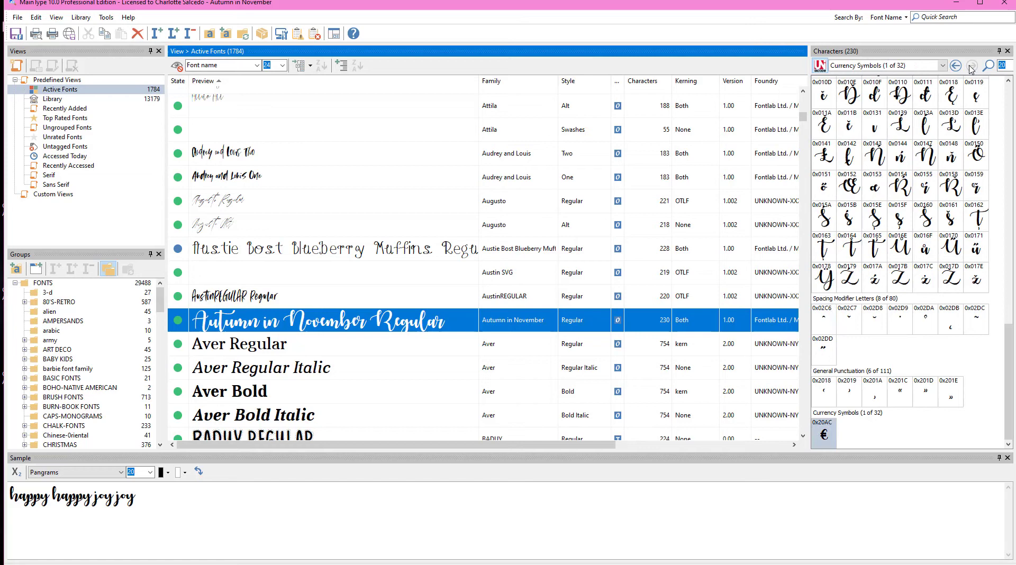
# Step: Scroll through the Active Fonts list and preview Candara Italic
pyautogui.scroll(-2, 336, 313)
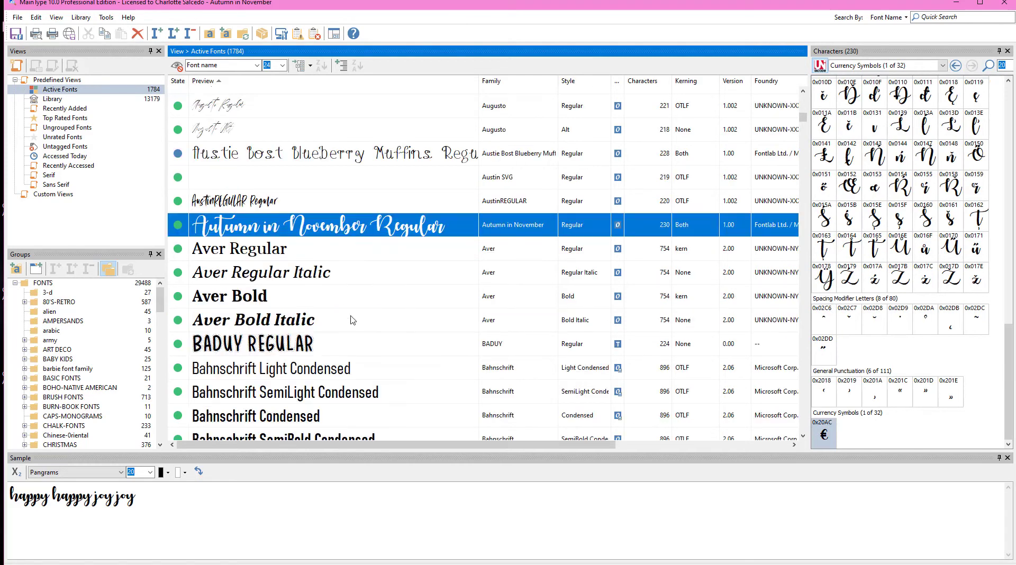
pyautogui.scroll(-2, 315, 306)
pyautogui.scroll(1, 314, 305)
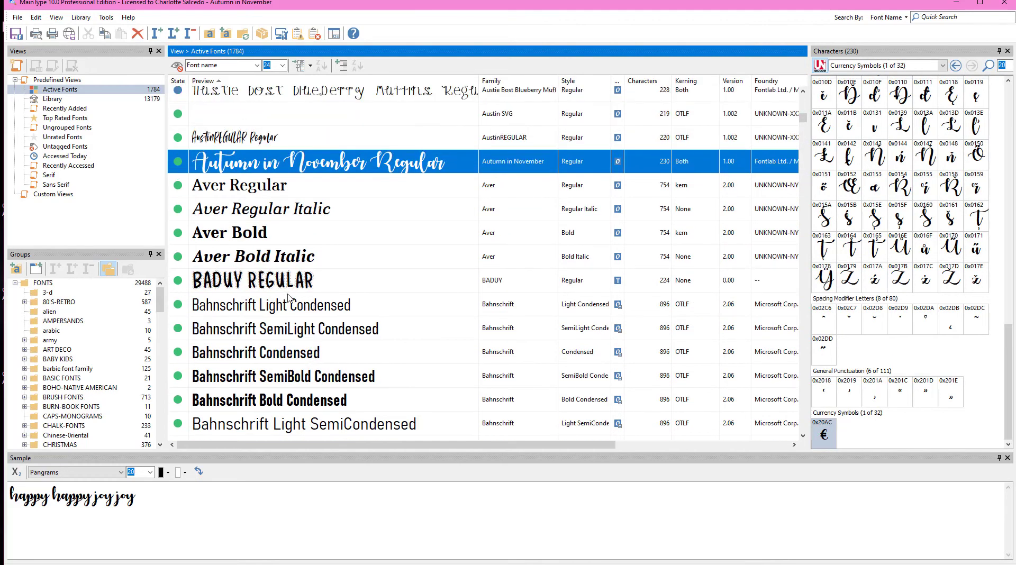
pyautogui.scroll(5, 270, 212)
pyautogui.scroll(-10, 270, 212)
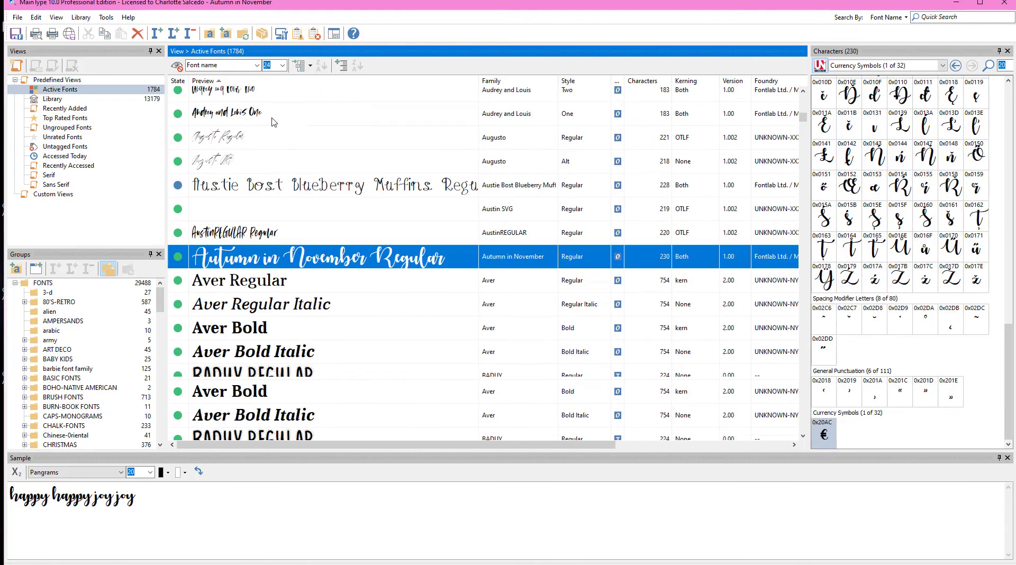
pyautogui.scroll(-12, 286, 135)
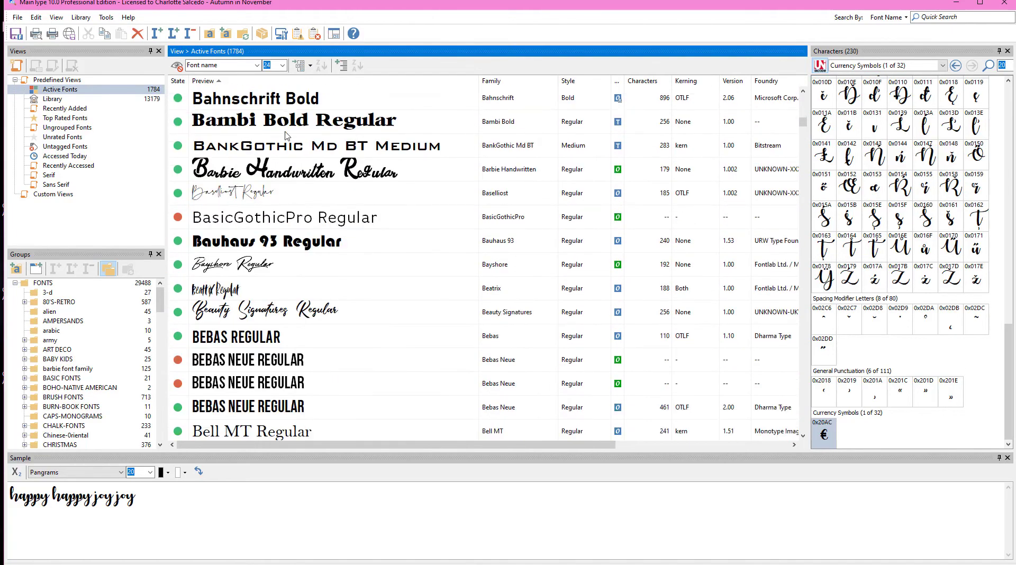
pyautogui.scroll(-12, 301, 182)
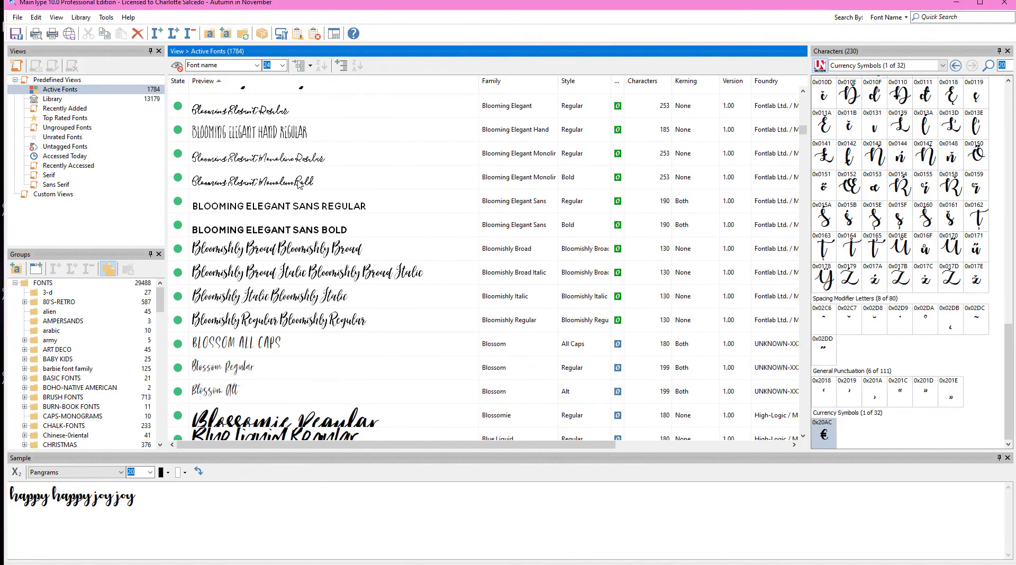
pyautogui.scroll(-12, 292, 185)
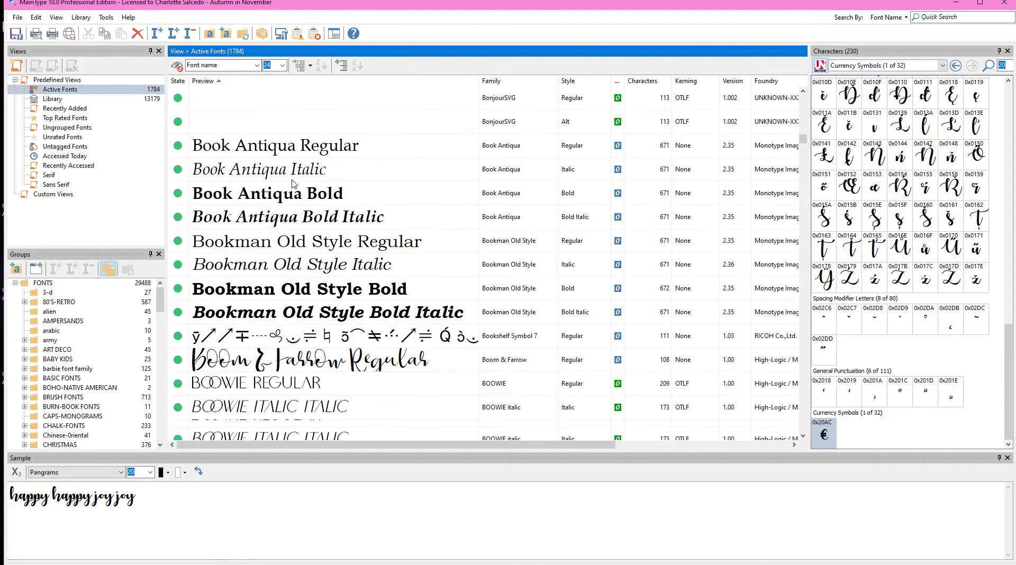
pyautogui.scroll(-4, 293, 182)
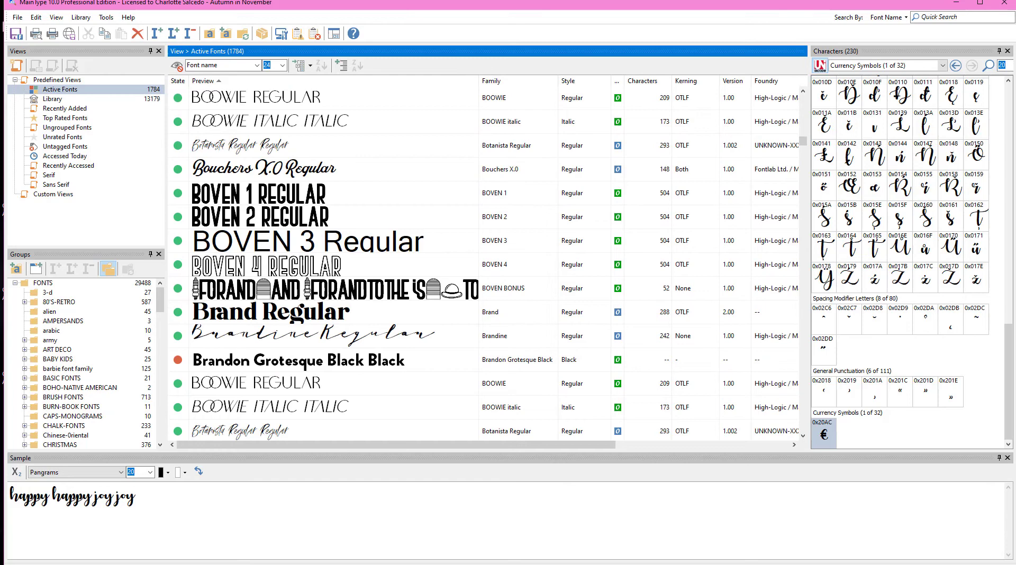
pyautogui.scroll(-2, 226, 389)
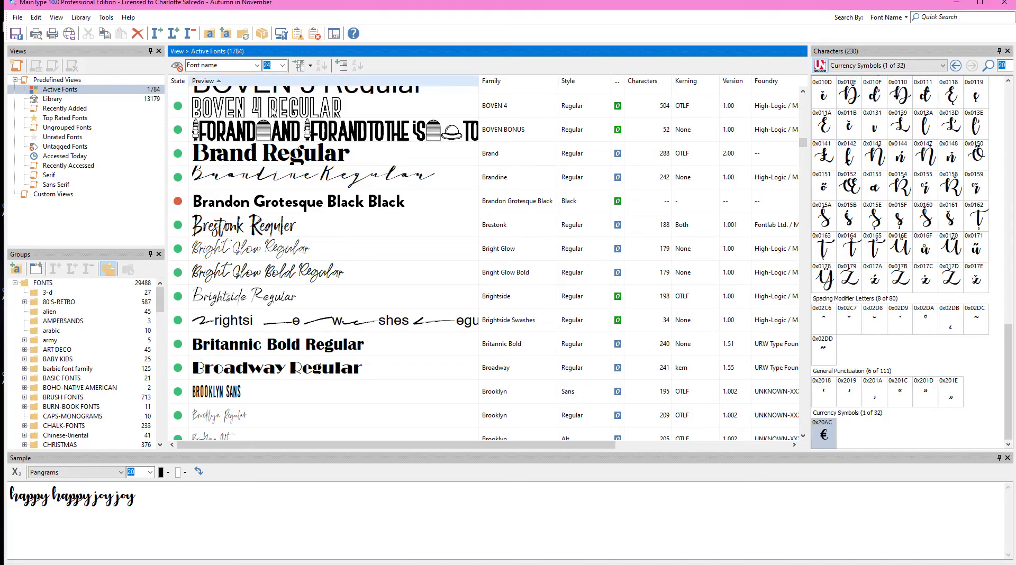
pyautogui.scroll(-15, 265, 333)
pyautogui.click(157, 307)
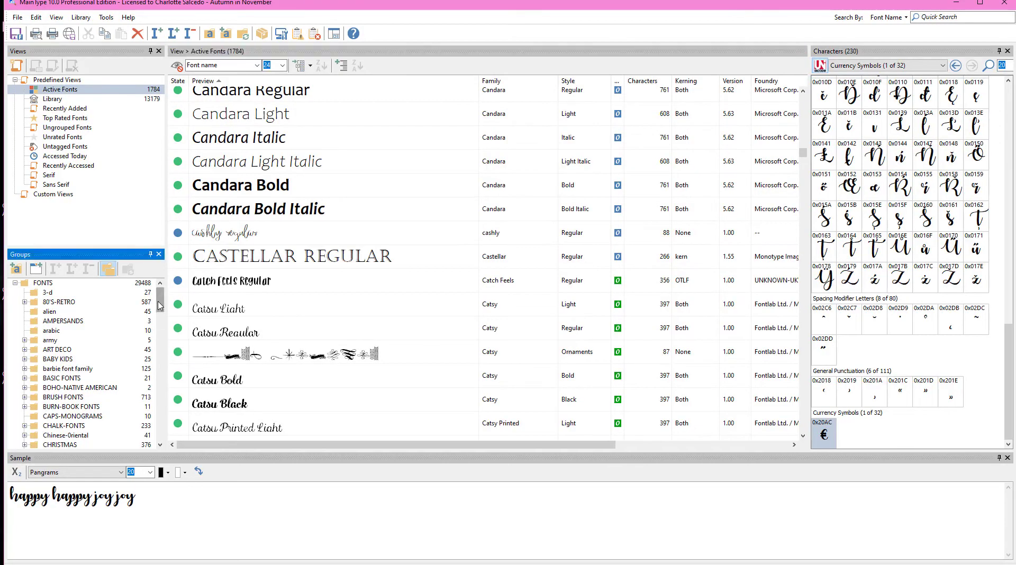
pyautogui.scroll(-10, 154, 310)
pyautogui.scroll(10, 153, 311)
pyautogui.click(281, 139)
# Step: Preview the California Palms Script Thicker font
pyautogui.scroll(3, 267, 192)
pyautogui.scroll(6, 267, 192)
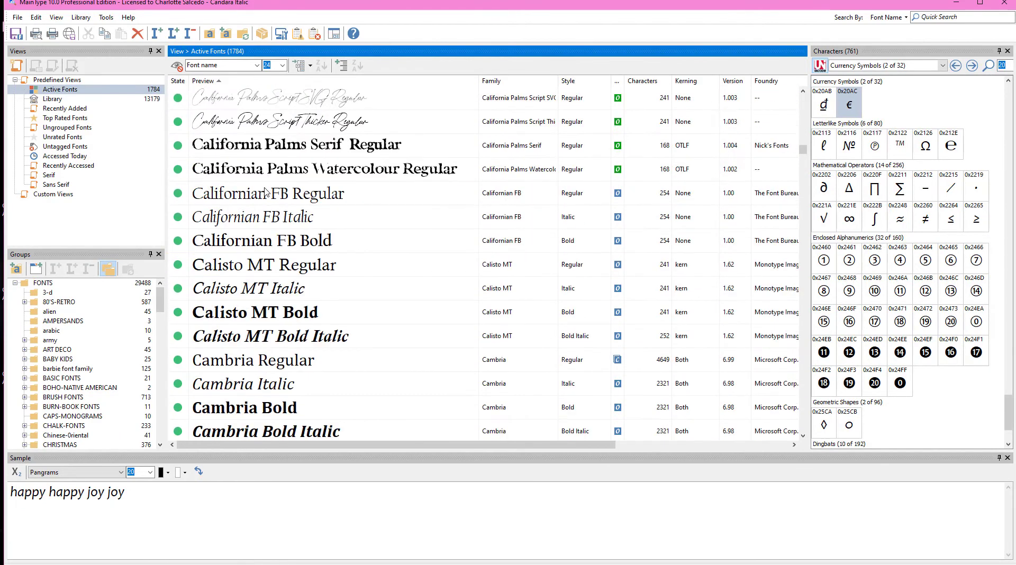
pyautogui.click(295, 254)
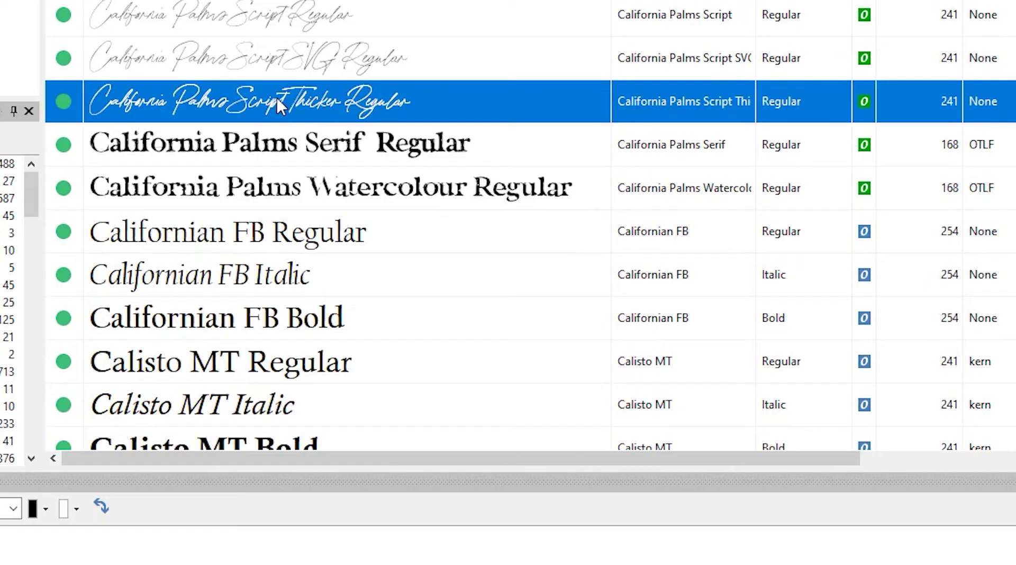
pyautogui.rightClick(295, 249)
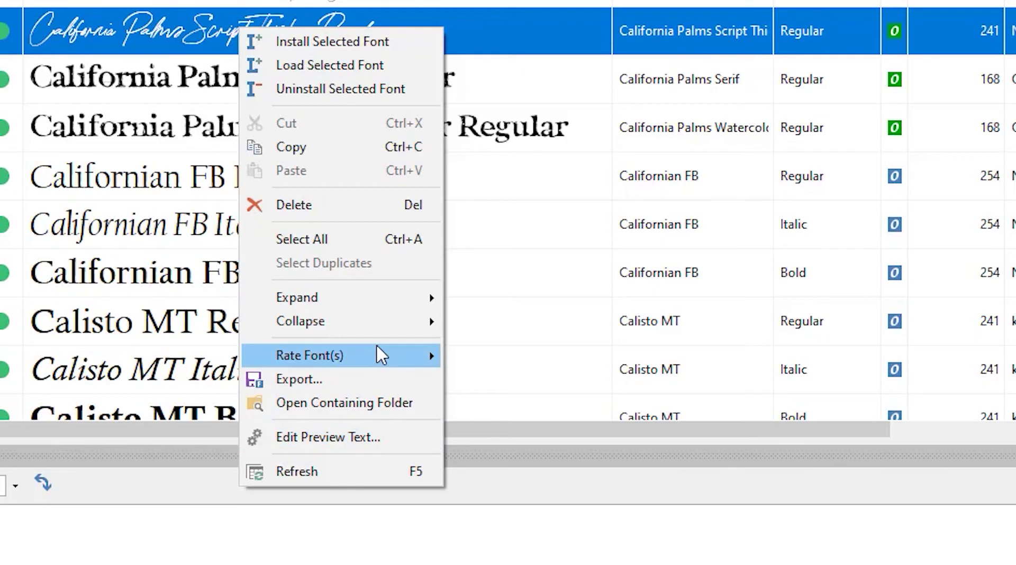
pyautogui.moveTo(405, 392)
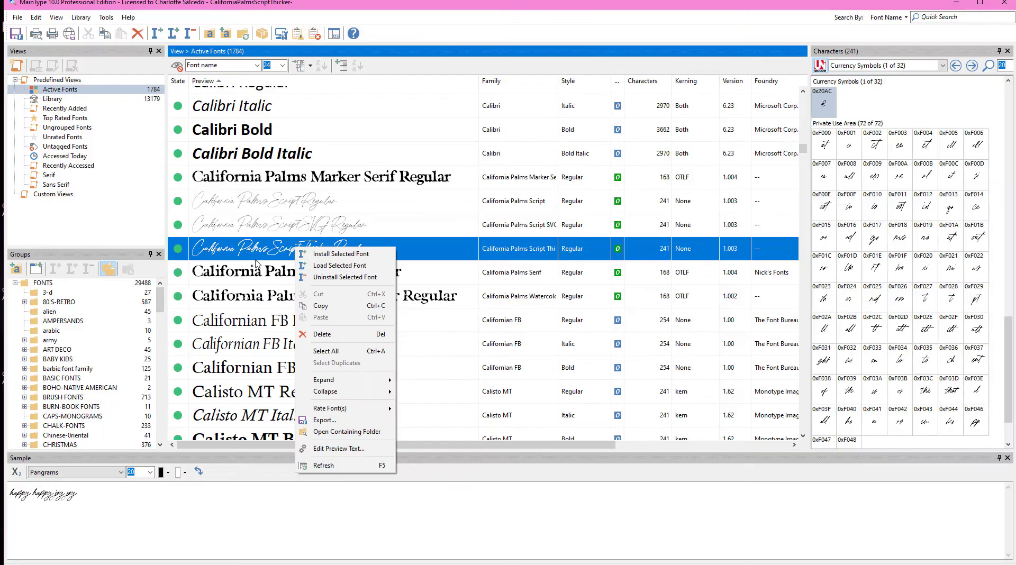
pyautogui.press('Escape')
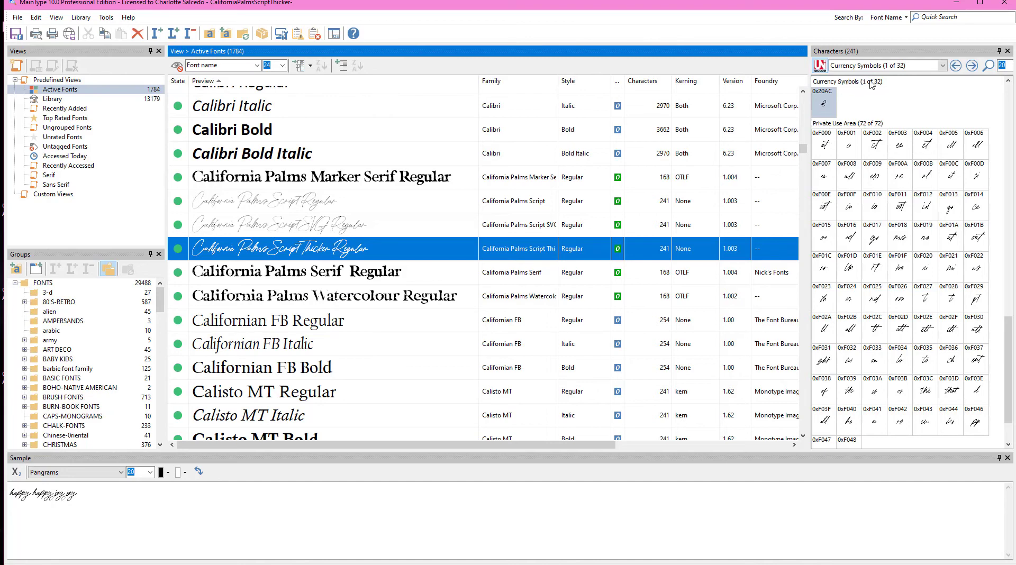
# Step: Inspect ligature glyphs 0xF000 and 0xF001, viewing 0xF000 enlarged before closing the preview
pyautogui.click(824, 144)
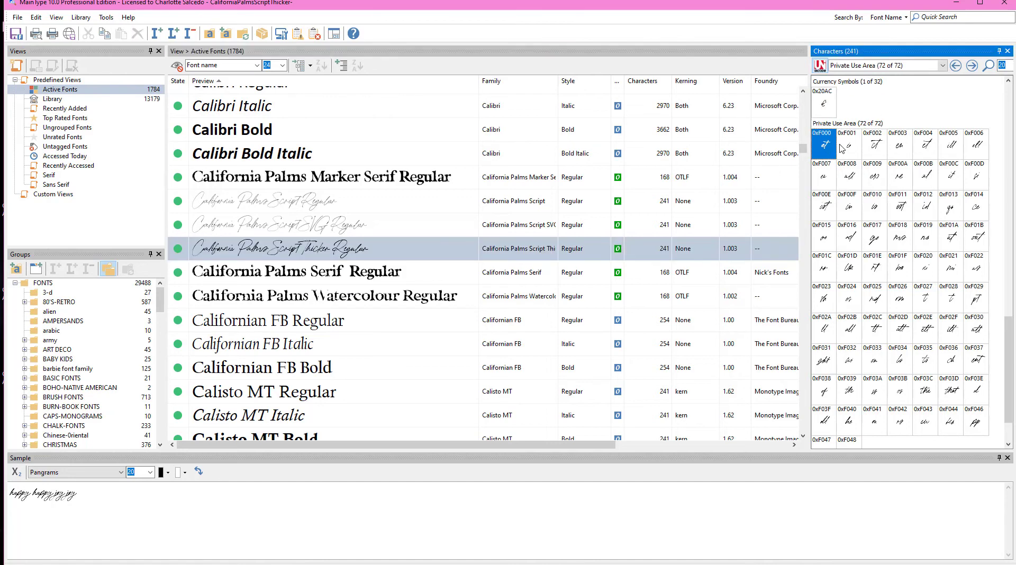
pyautogui.click(843, 147)
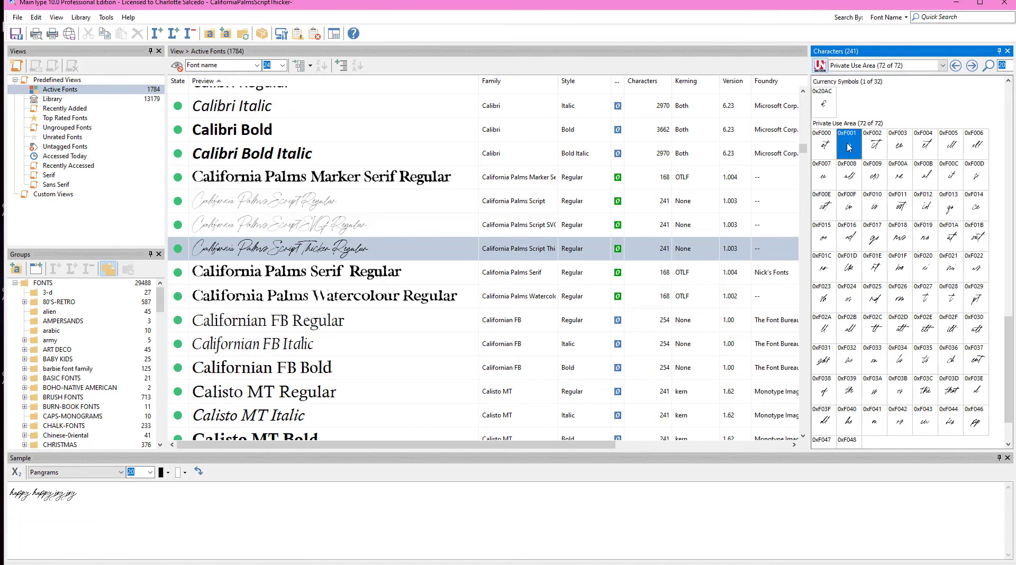
pyautogui.click(825, 147)
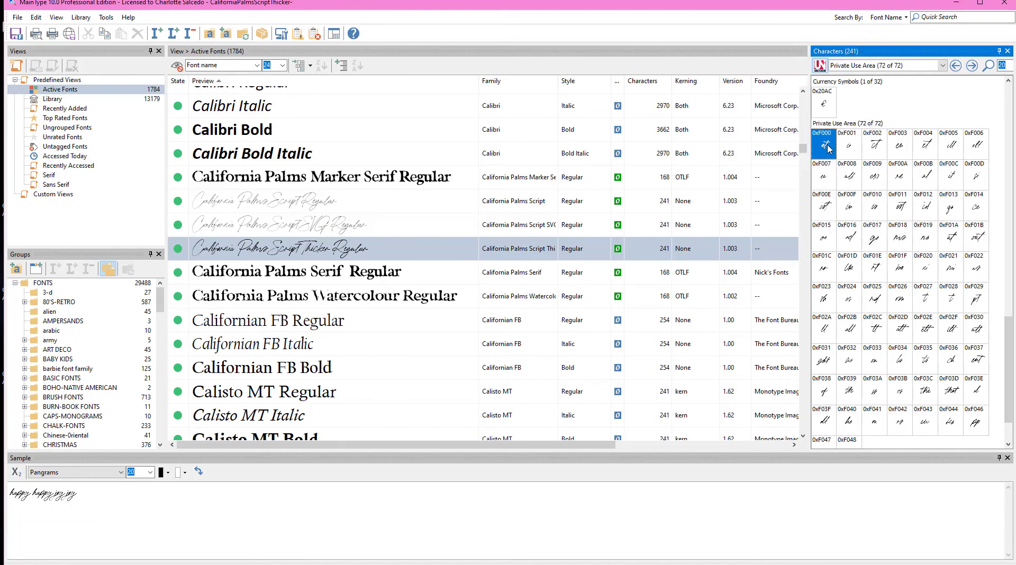
pyautogui.click(828, 149)
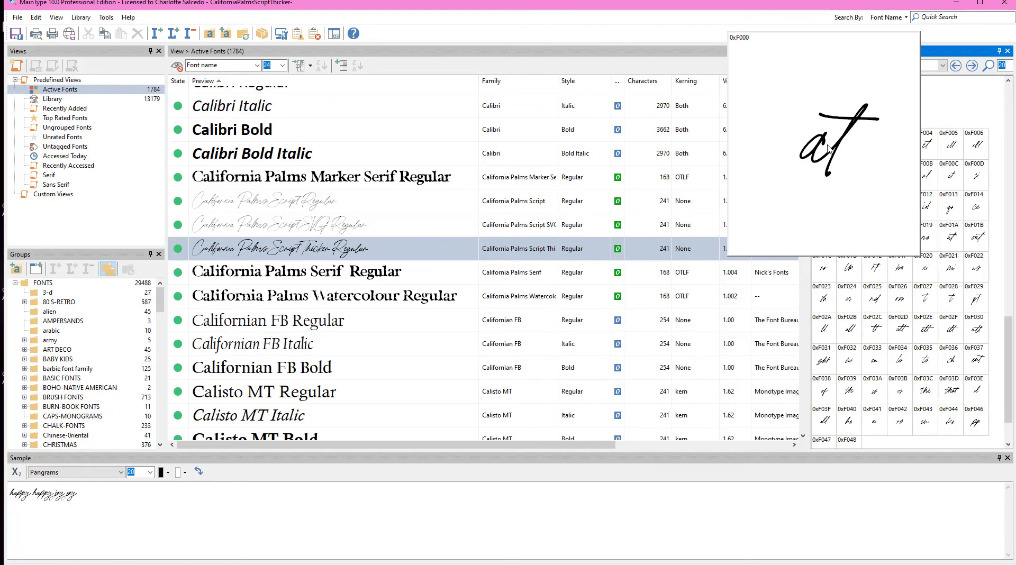
pyautogui.click(927, 206)
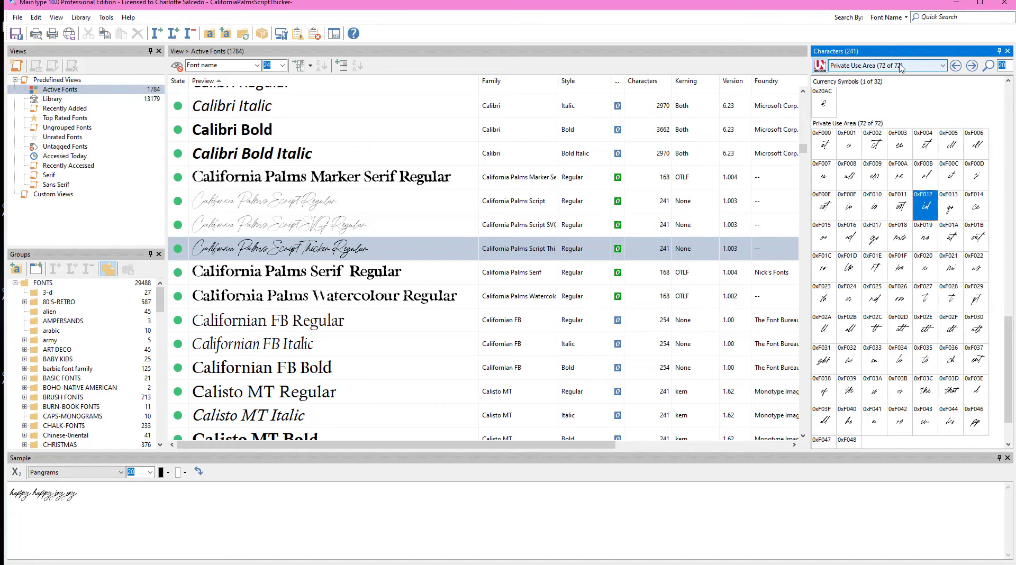
# Step: Scroll through the Private Use Area glyphs 0xF000–0xF048
pyautogui.scroll(-5, 259, 317)
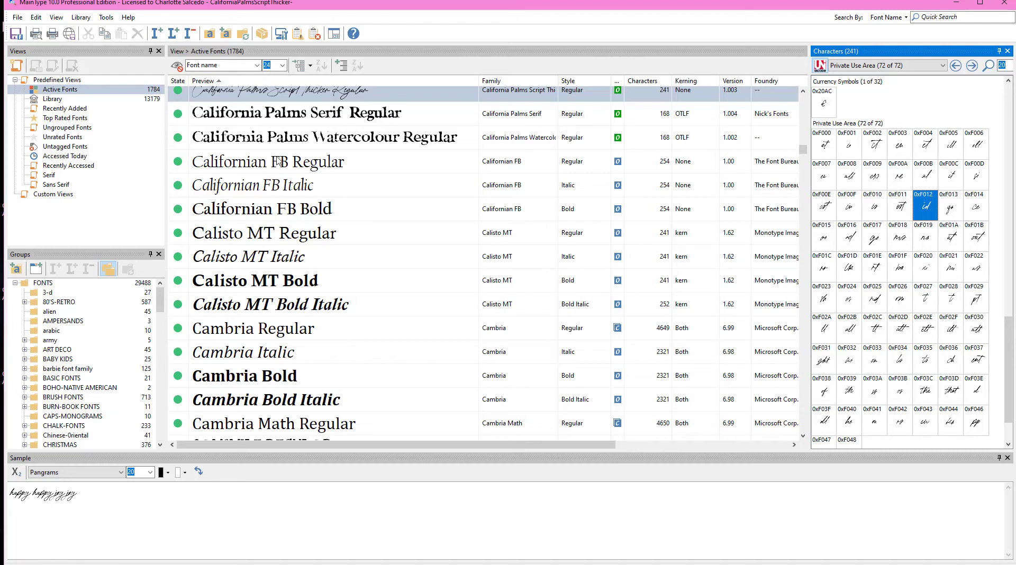
pyautogui.scroll(-2, 310, 344)
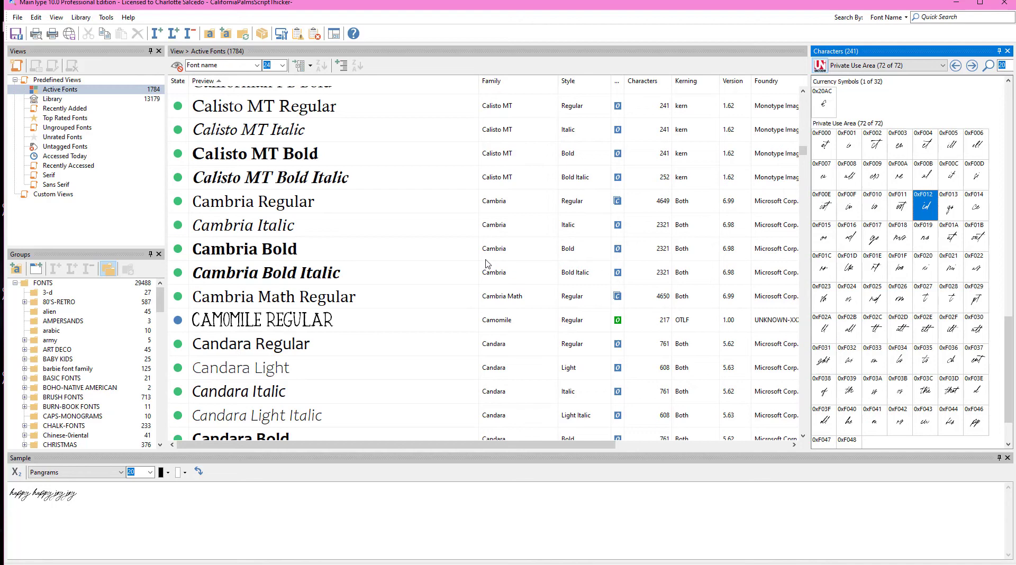
pyautogui.scroll(-4, 304, 329)
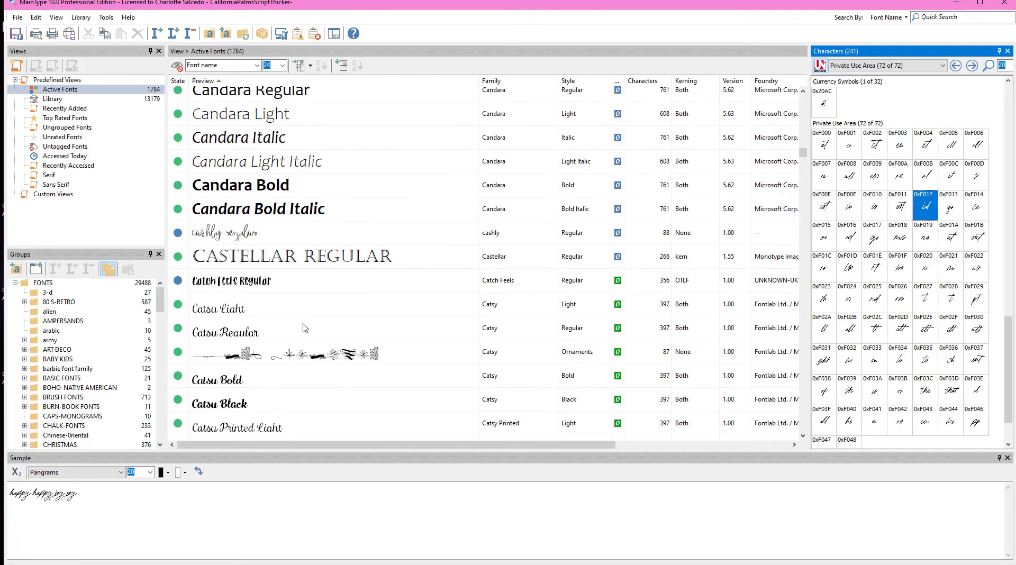
pyautogui.scroll(-5, 304, 328)
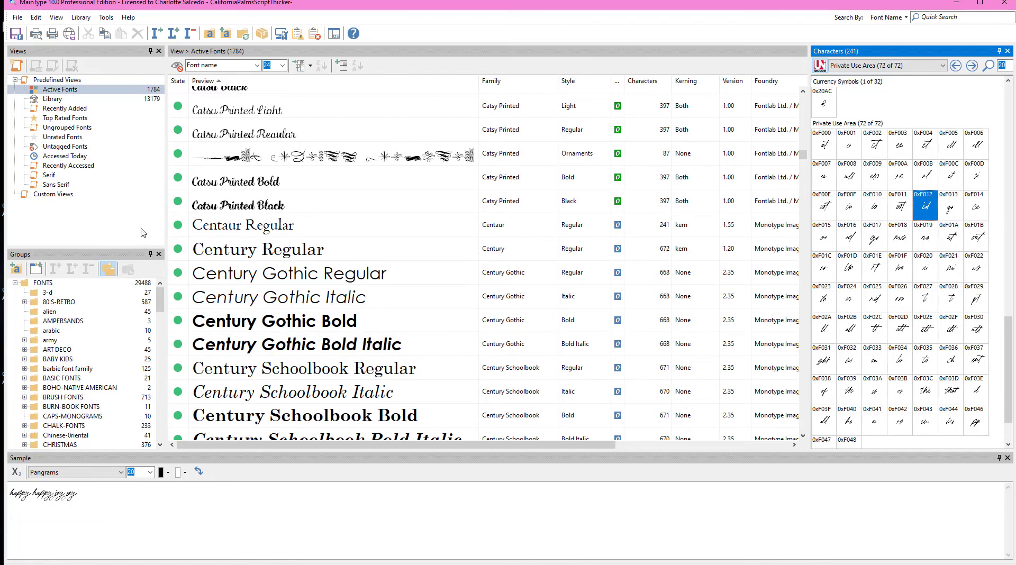
pyautogui.scroll(-5, 396, 219)
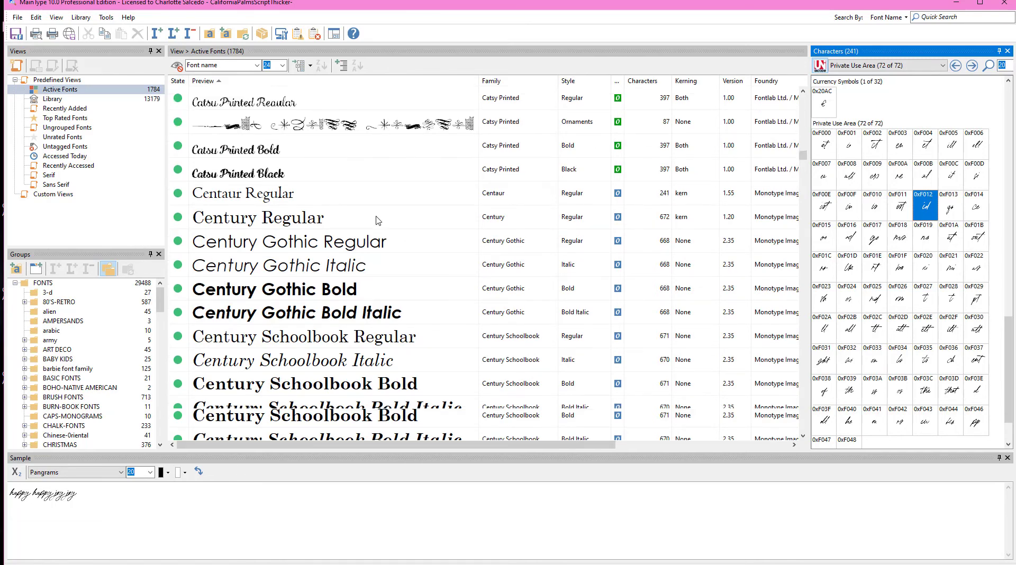
# Step: Preview Cheesecake Regular, scroll the list, then jump back to the first font, 1942 report
pyautogui.click(290, 186)
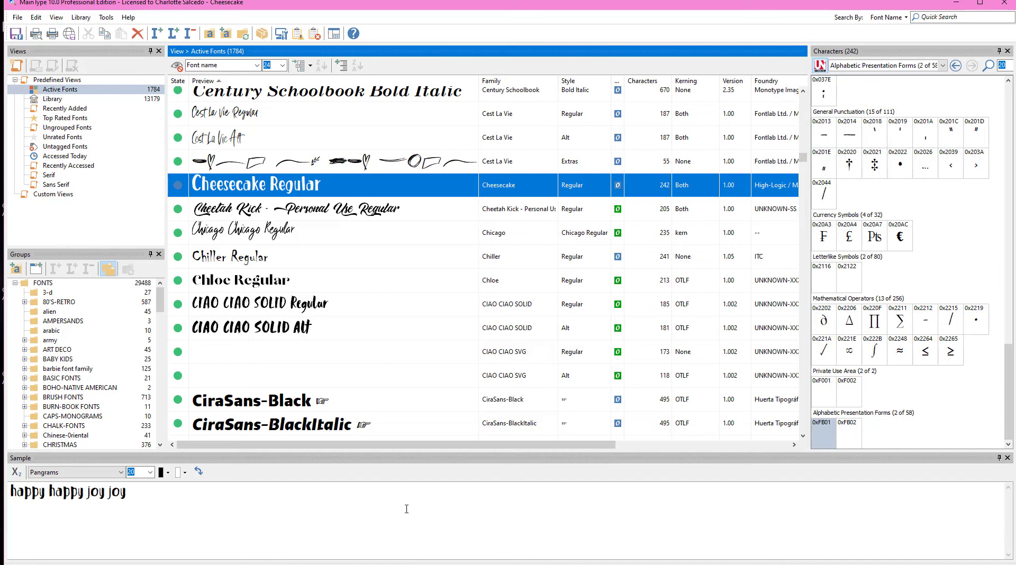
pyautogui.scroll(-1, 326, 298)
pyautogui.scroll(-4, 326, 298)
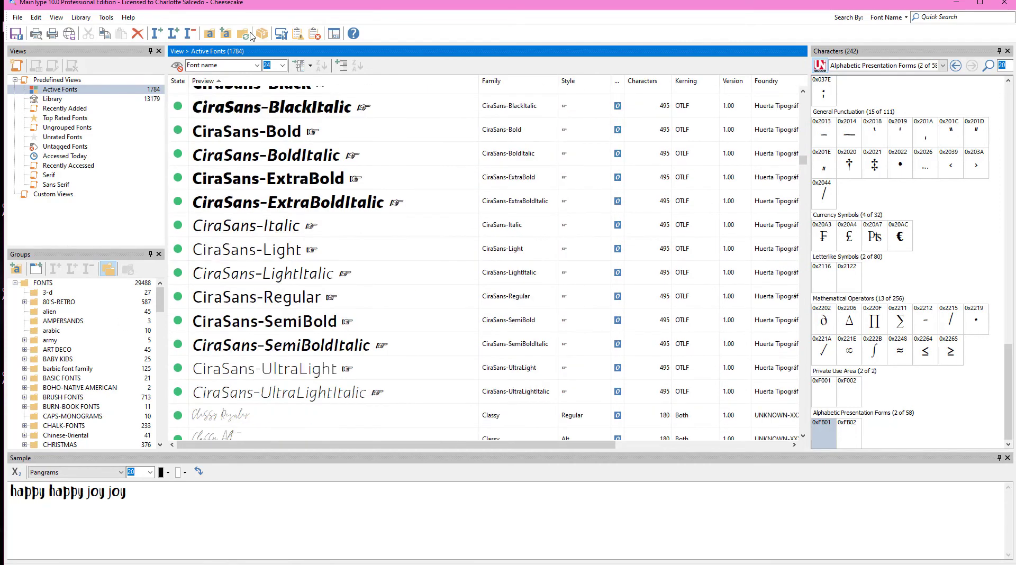
pyautogui.press('Home')
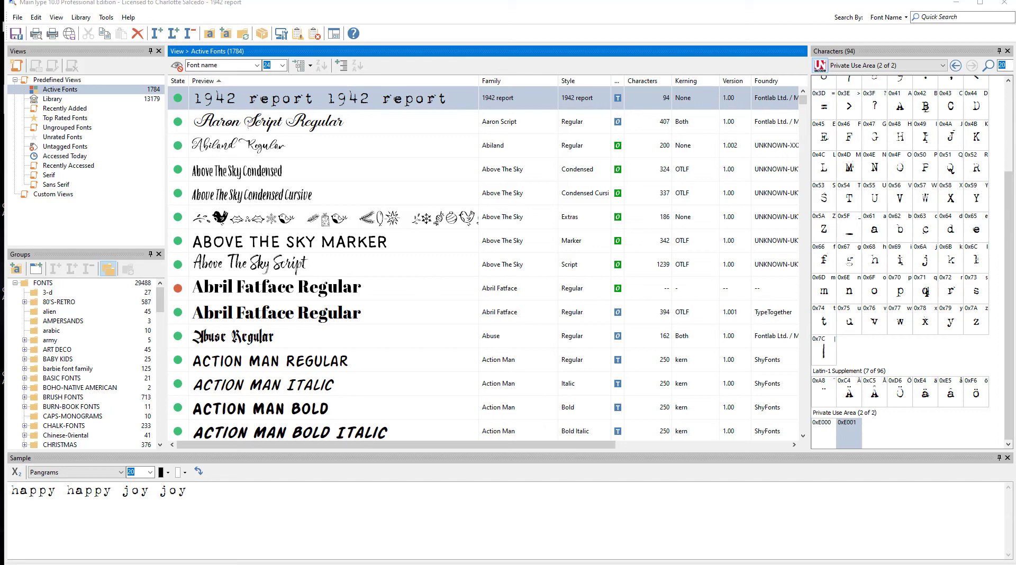
# Step: Install Asphalts Brush from the BRUSH FONTS group, confirming with Yes
pyautogui.click(63, 397)
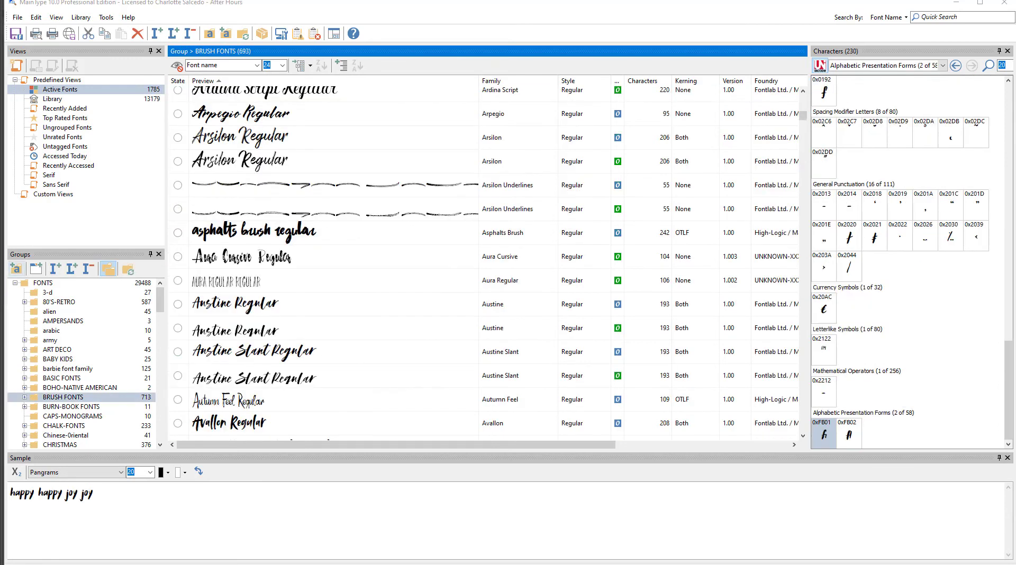
pyautogui.click(179, 234)
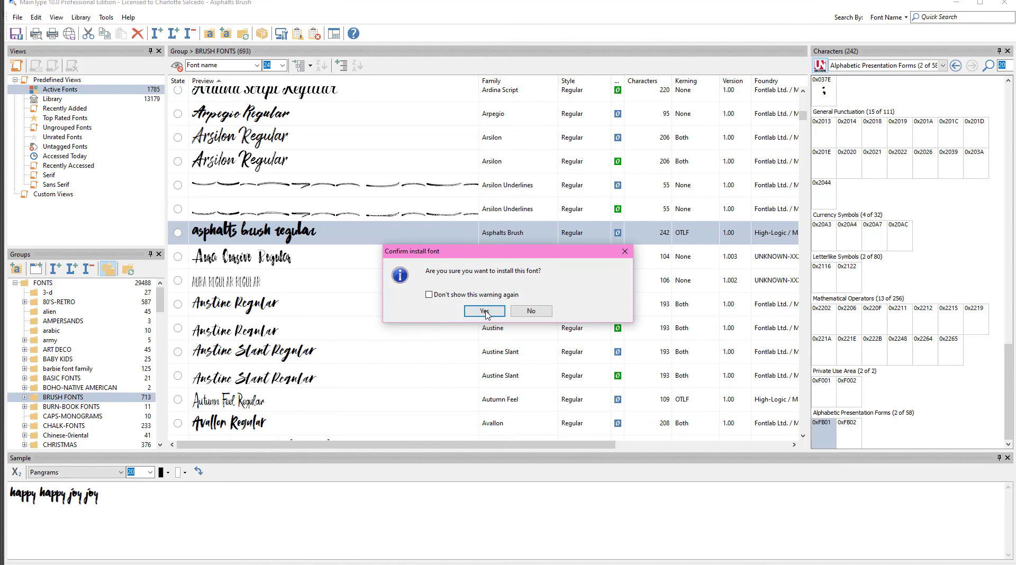
pyautogui.click(485, 312)
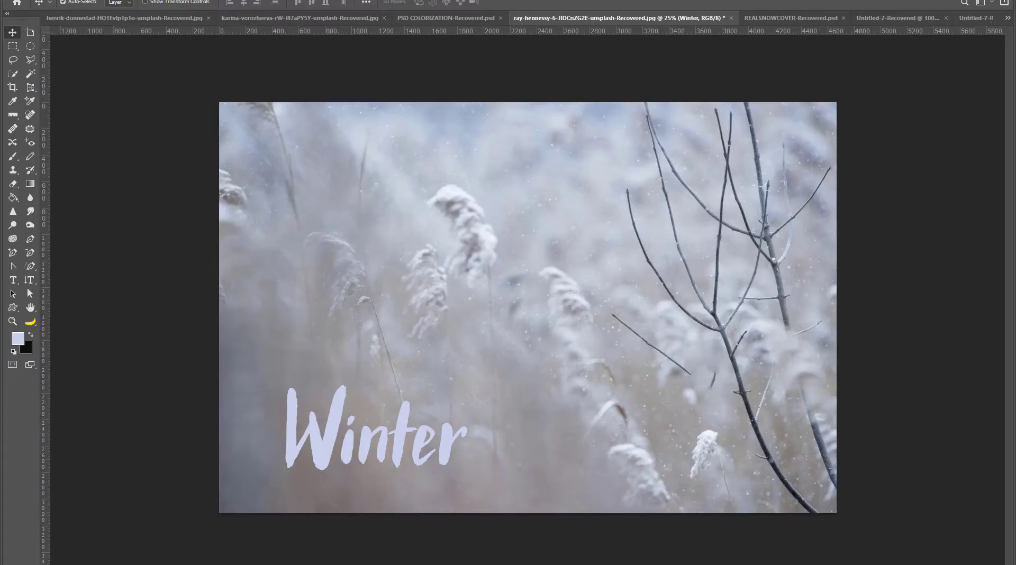
# Step: In Photoshop, change the Winter text's font from After Hours to Asphalts Brush
pyautogui.click(13, 280)
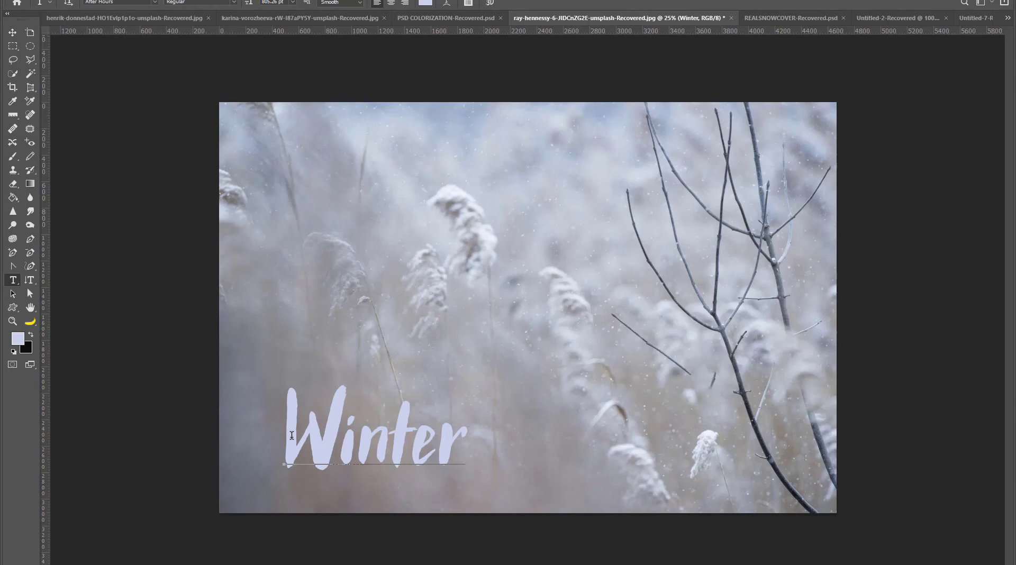
pyautogui.click(105, 1)
pyautogui.click(112, 2)
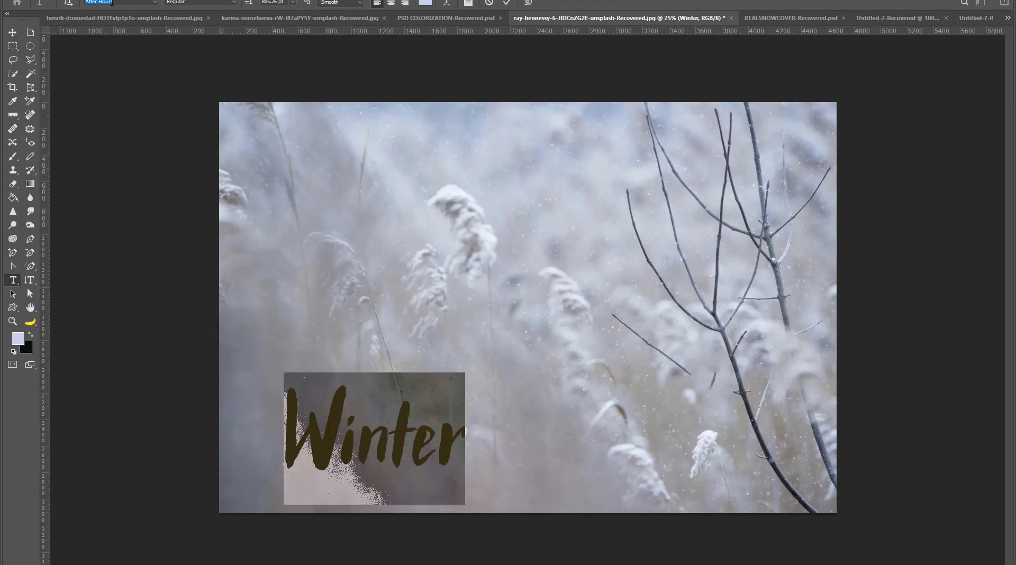
pyautogui.write('as')
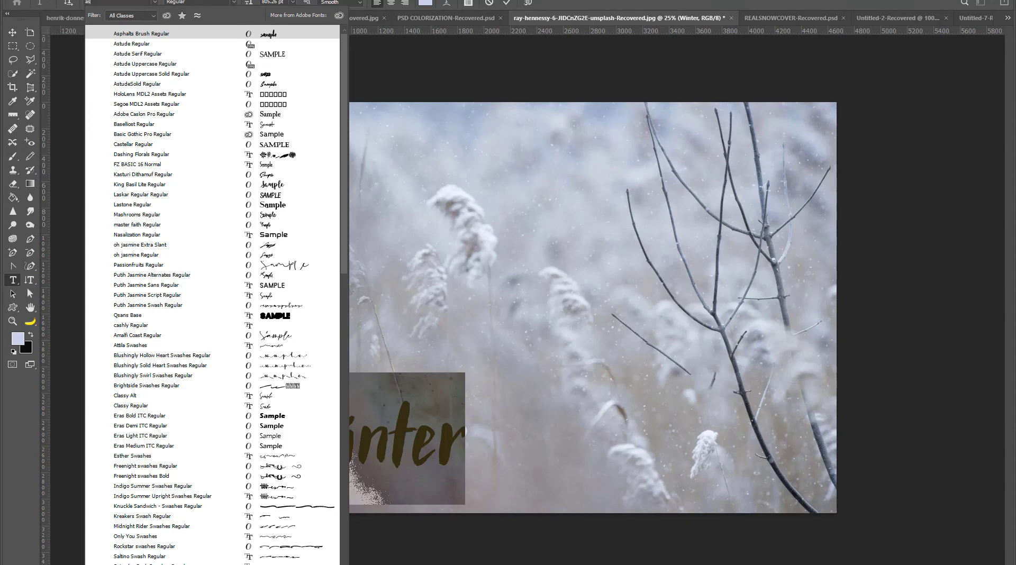
pyautogui.press('Return')
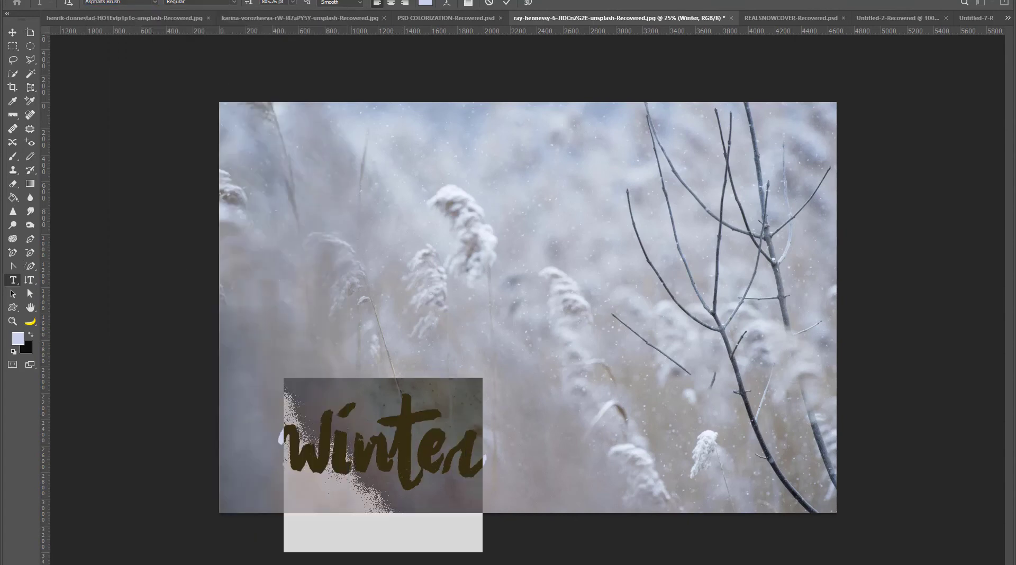
# Step: Commit the font change, nudge Winter slightly left, and return to MainType
pyautogui.click(12, 32)
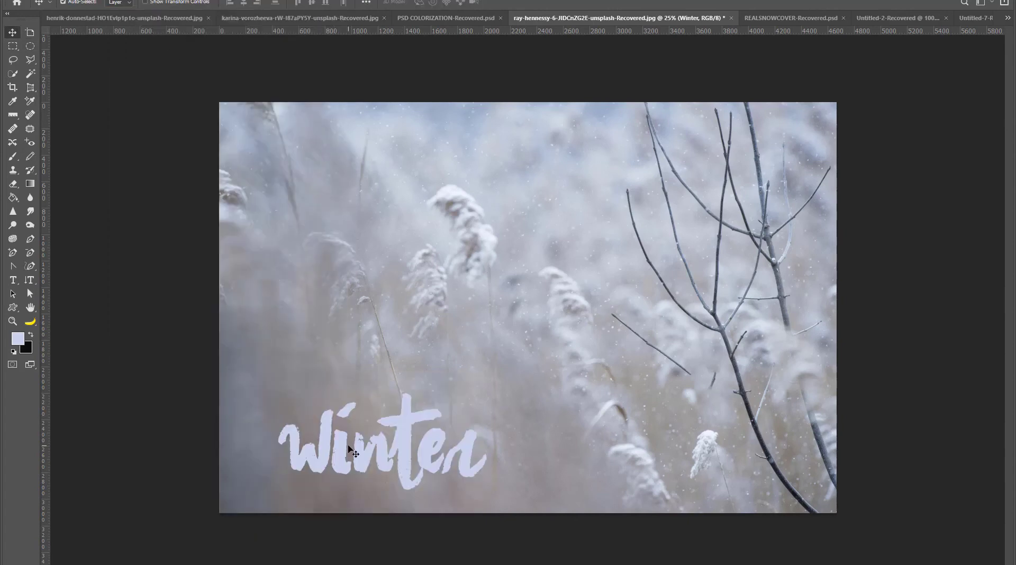
pyautogui.moveTo(349, 450); pyautogui.dragTo(328, 447)
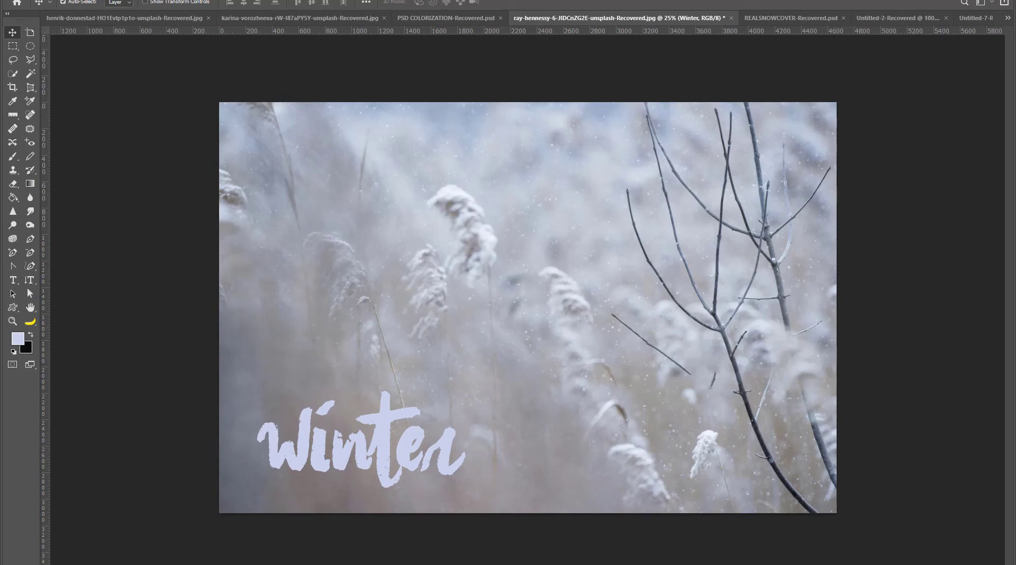
pyautogui.hotkey('alt', 'Tab')
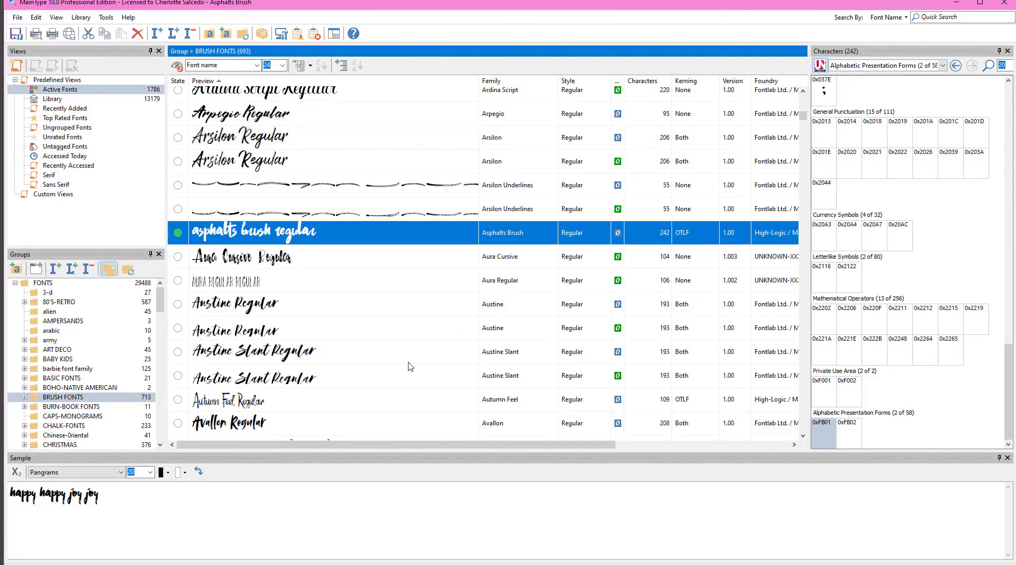